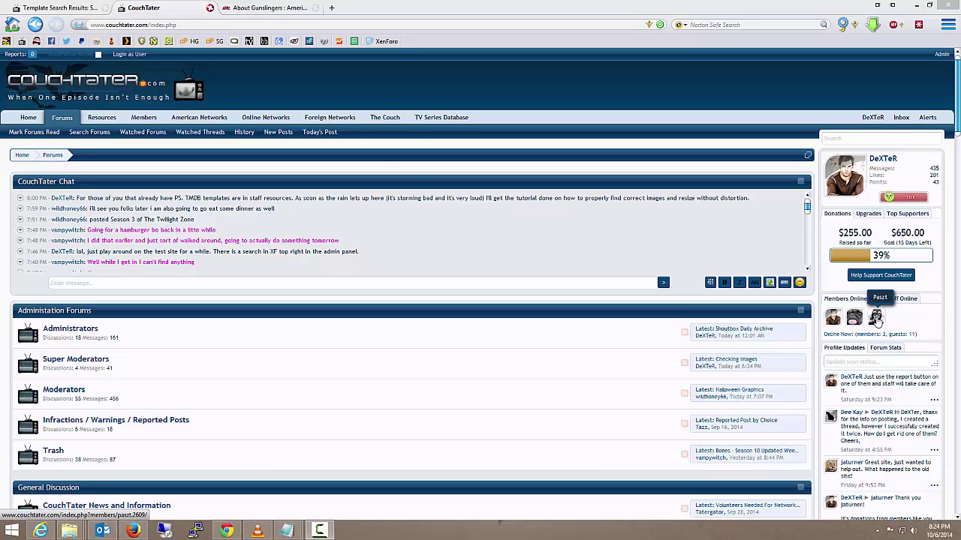
View the profile card of an online member on CouchTater and look through the forum categories.
{"action": "left_click", "coordinate": [877, 318]}
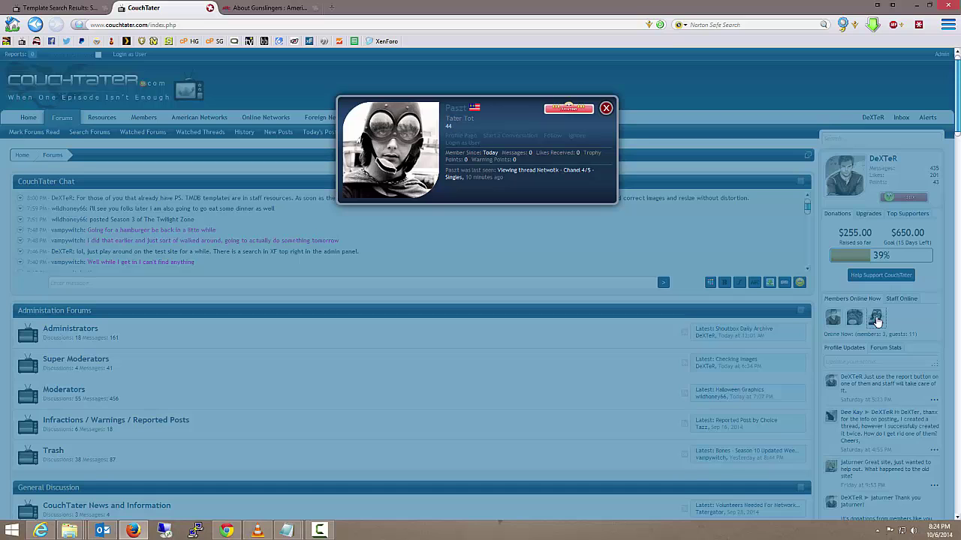
{"action": "left_click", "coordinate": [607, 109]}
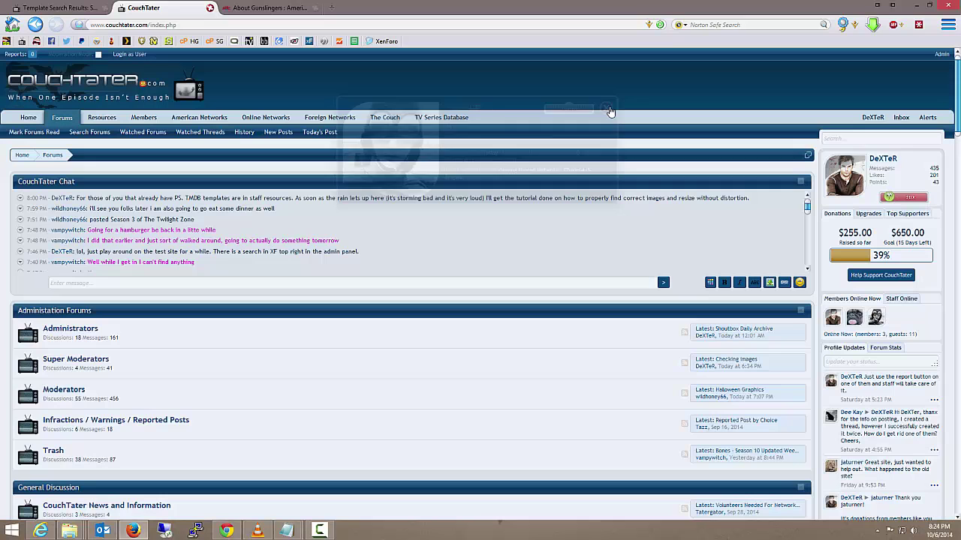
{"action": "scroll", "coordinate": [396, 406], "scroll_direction": "down", "scroll_amount": 4}
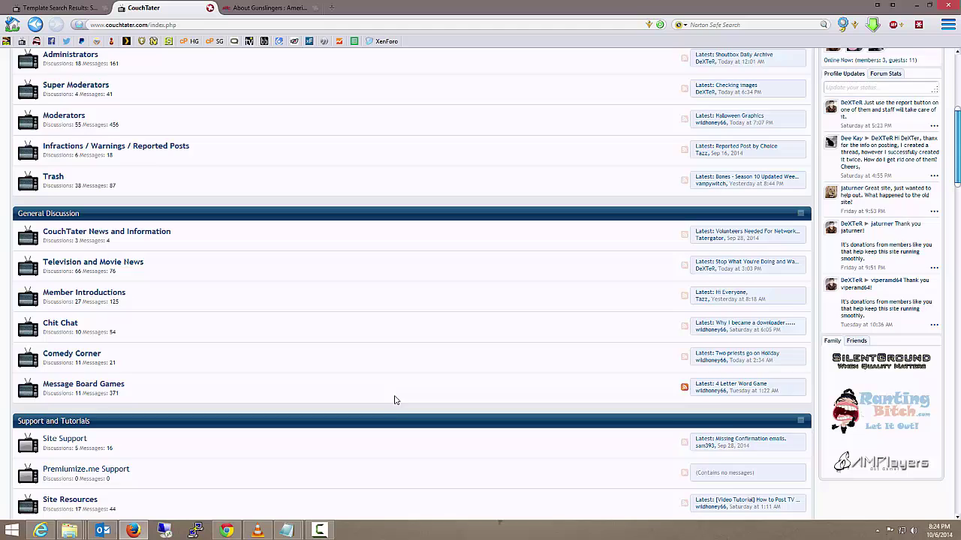
{"action": "scroll", "coordinate": [391, 390], "scroll_direction": "down", "scroll_amount": 1}
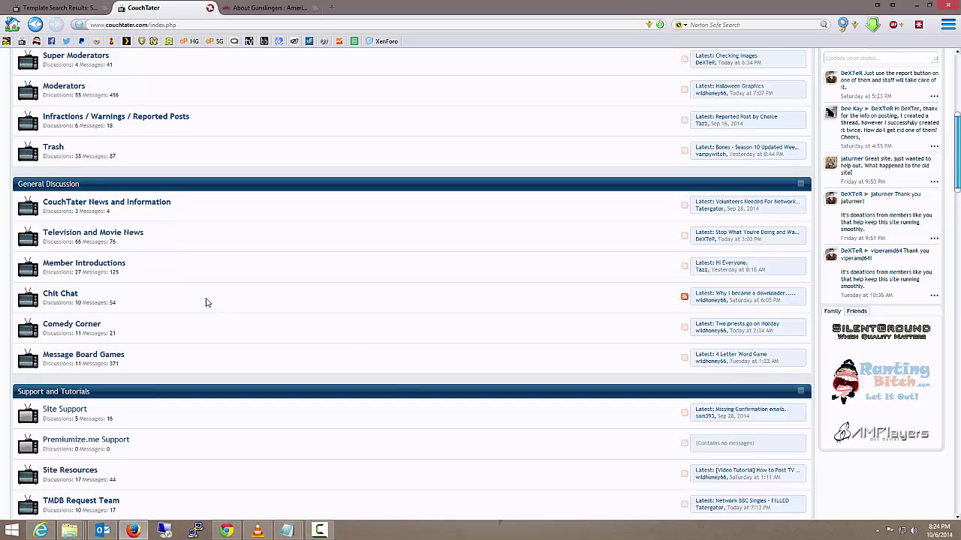
{"action": "scroll", "coordinate": [207, 302], "scroll_direction": "up", "scroll_amount": 1}
{"action": "scroll", "coordinate": [207, 302], "scroll_direction": "down", "scroll_amount": 3}
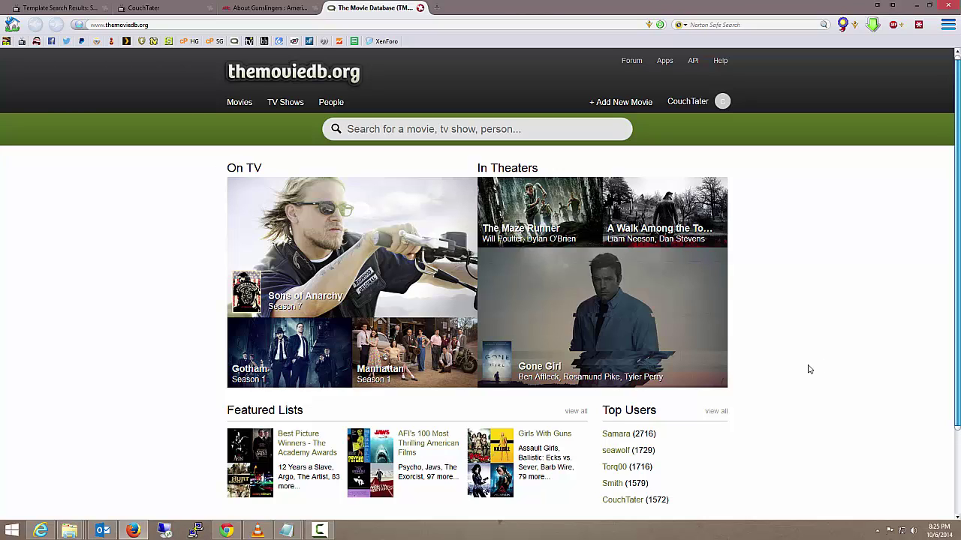
Search themoviedb.org for "gunslingers" and view the TV show results.
{"action": "type", "text": "gunsli"}
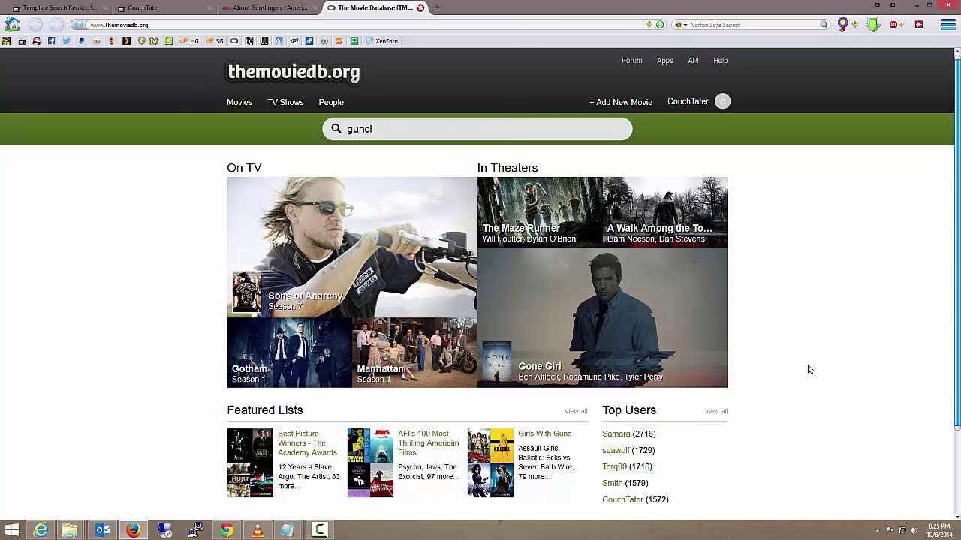
{"action": "type", "text": "ngers"}
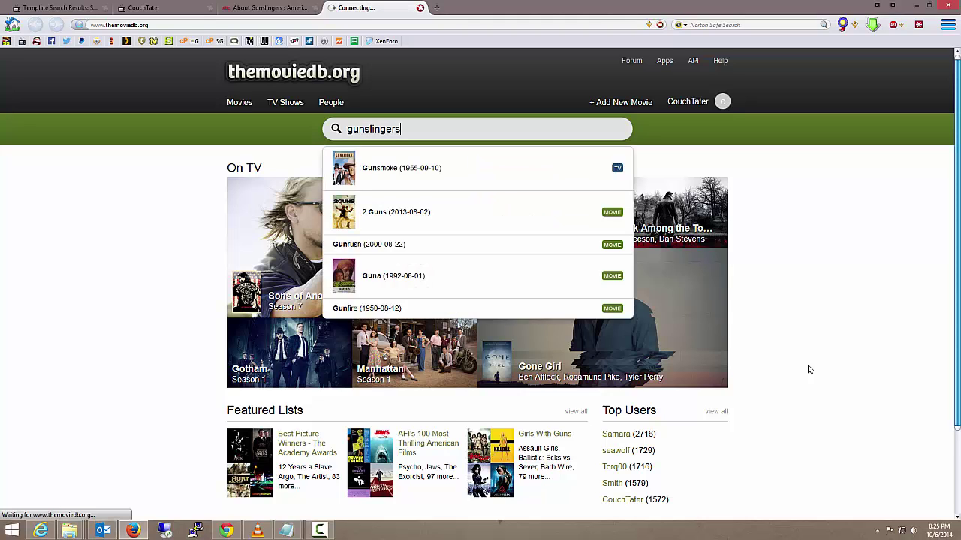
{"action": "key", "text": "Return"}
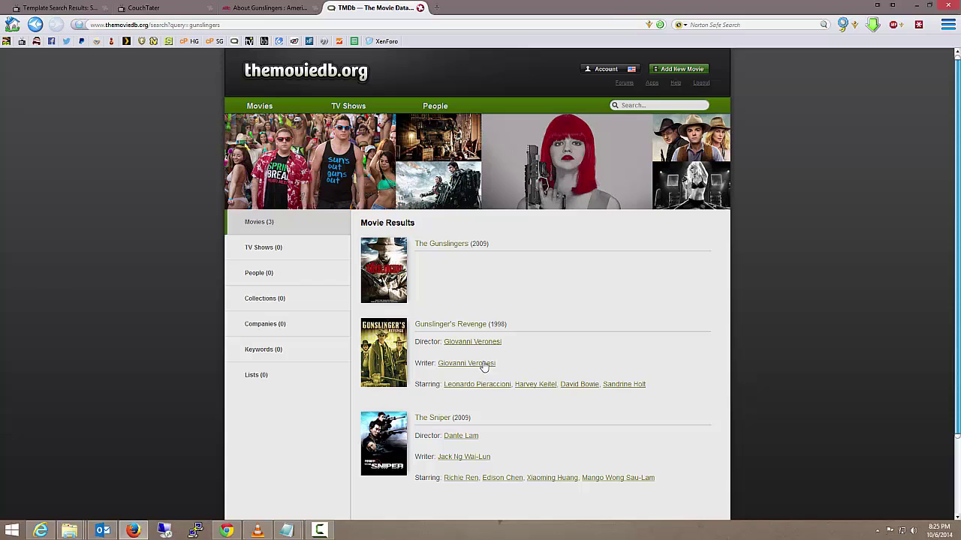
{"action": "left_click", "coordinate": [286, 258]}
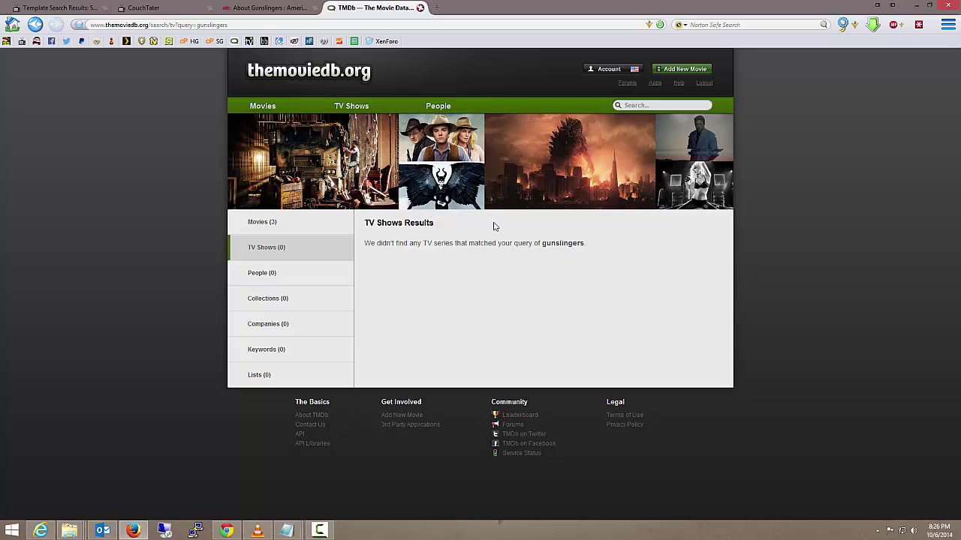
Start a new TV show entry on themoviedb.org and set its original name to "Gunslingers".
{"action": "left_click", "coordinate": [352, 106]}
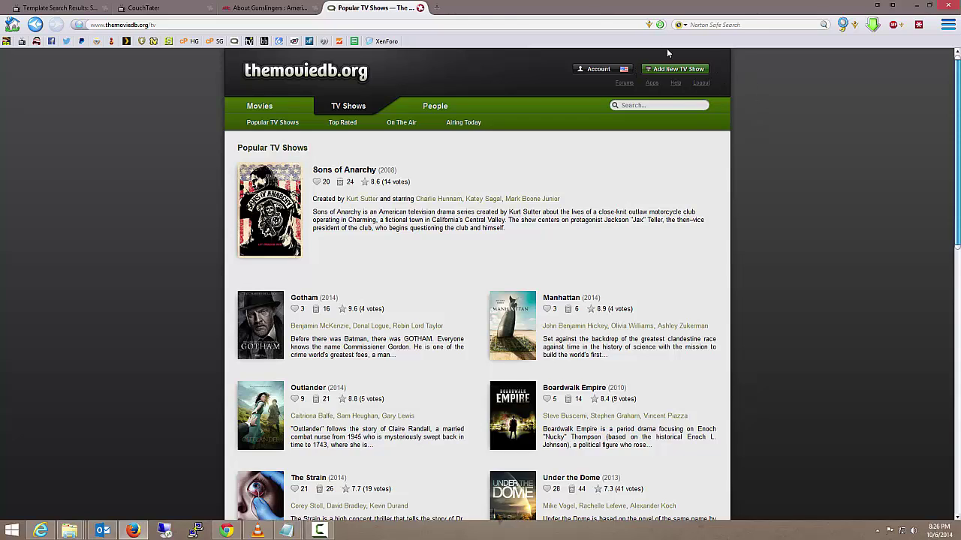
{"action": "left_click", "coordinate": [678, 74]}
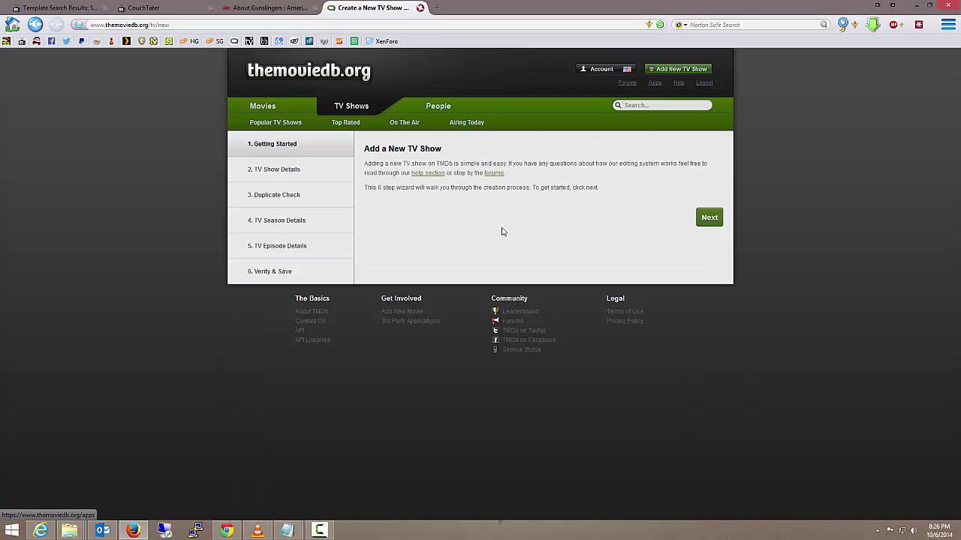
{"action": "left_click", "coordinate": [709, 218]}
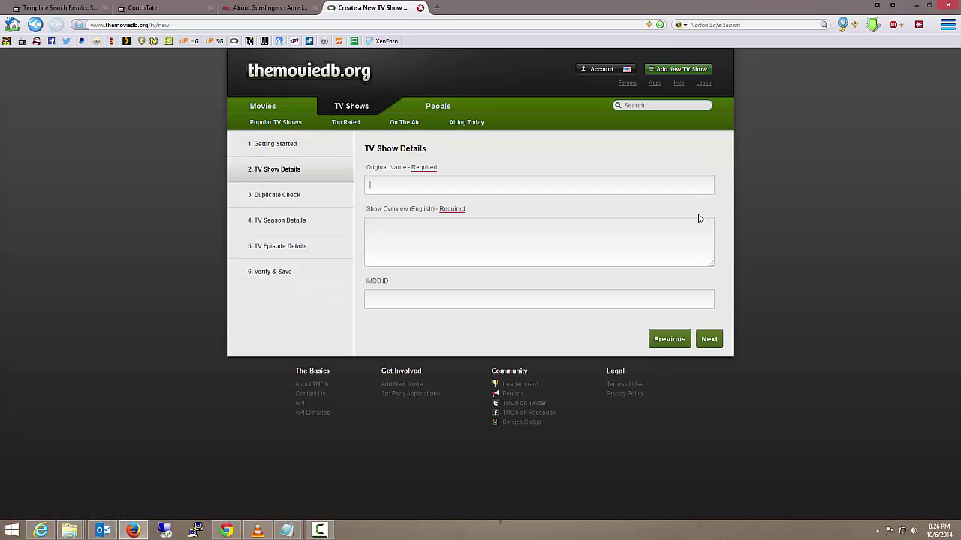
{"action": "type", "text": "Gunslingers"}
{"action": "key", "text": "Tab"}
Copy the series description from AHC's About Gunslingers page into the new show's English overview.
{"action": "left_click", "coordinate": [281, 13]}
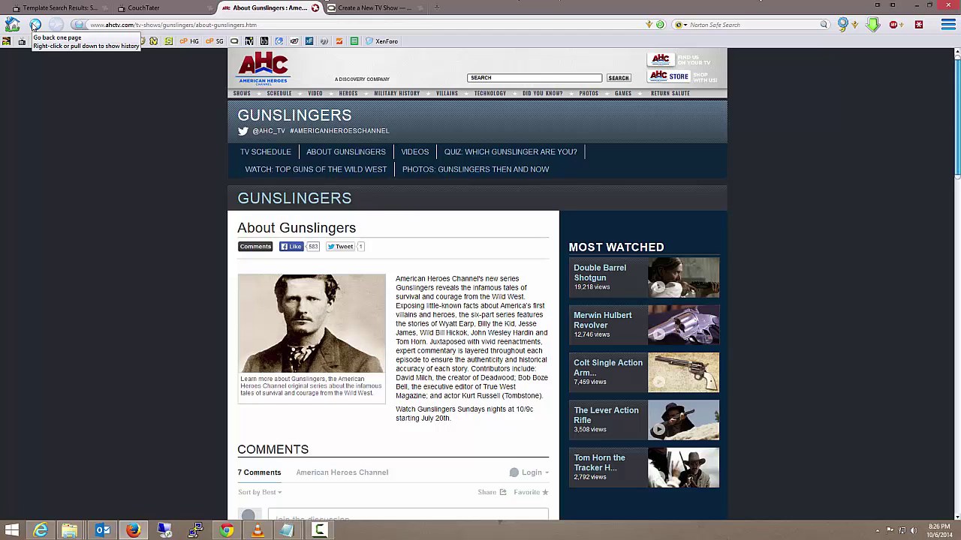
{"action": "left_click", "coordinate": [34, 26]}
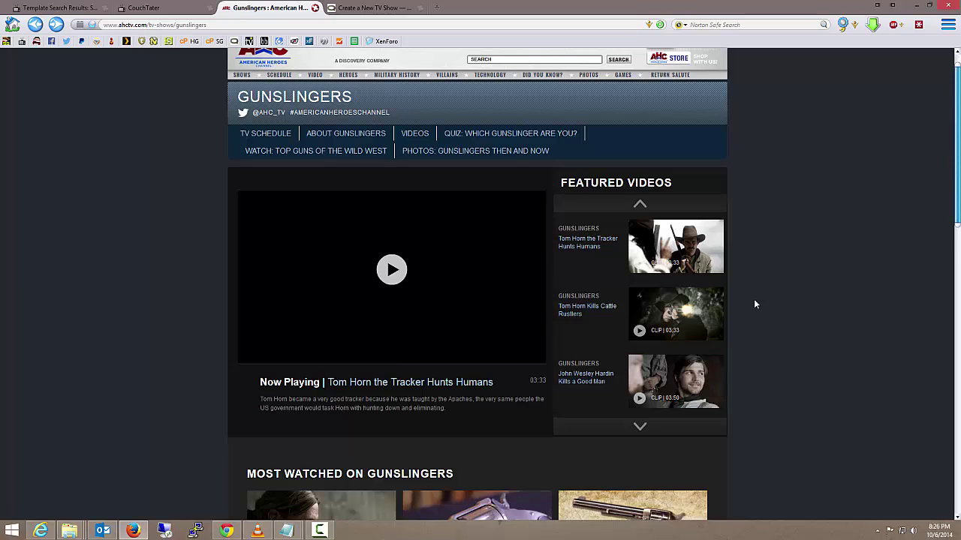
{"action": "scroll", "coordinate": [735, 278], "scroll_direction": "up", "scroll_amount": 1}
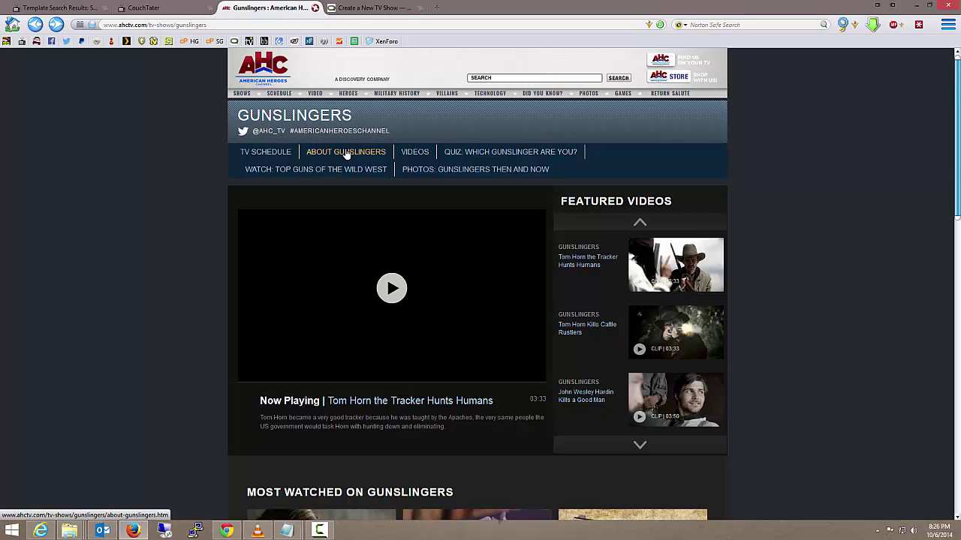
{"action": "left_click", "coordinate": [352, 155]}
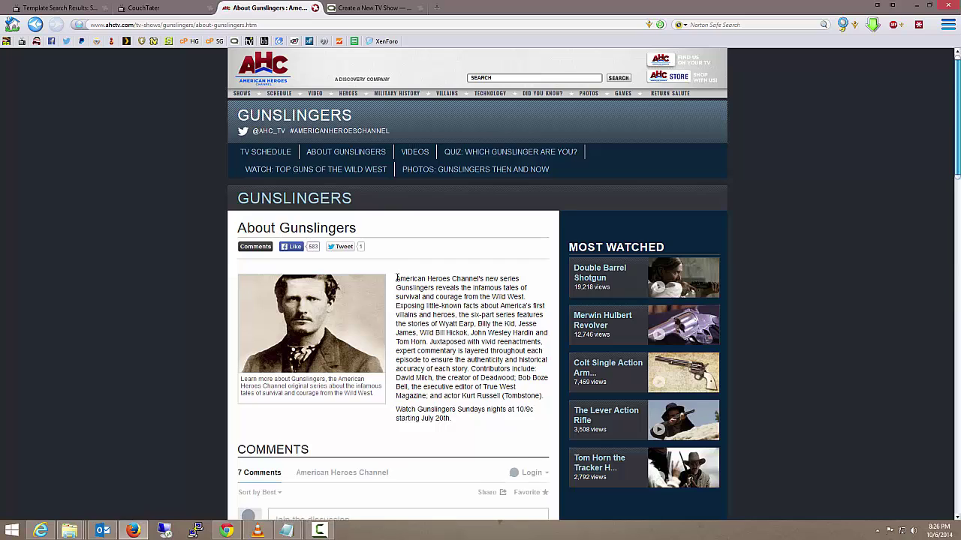
{"action": "left_click_drag", "start_coordinate": [396, 278], "coordinate": [543, 396]}
{"action": "right_click", "coordinate": [468, 323]}
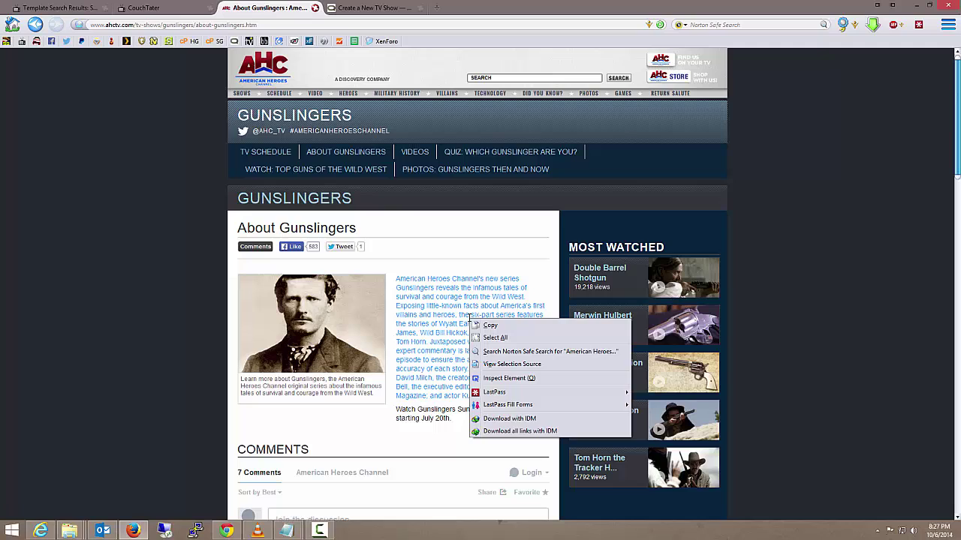
{"action": "left_click", "coordinate": [500, 326]}
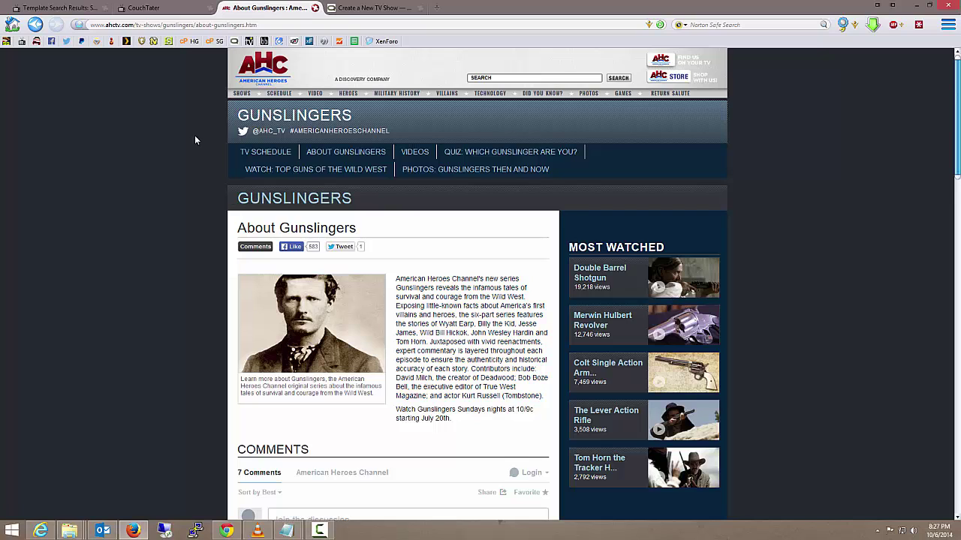
{"action": "left_click", "coordinate": [369, 10]}
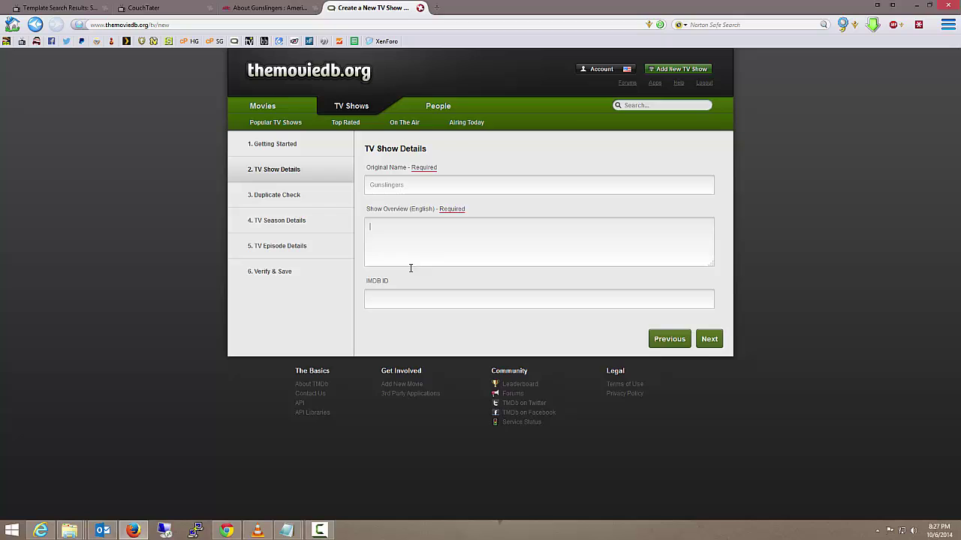
{"action": "key", "text": "ctrl+v"}
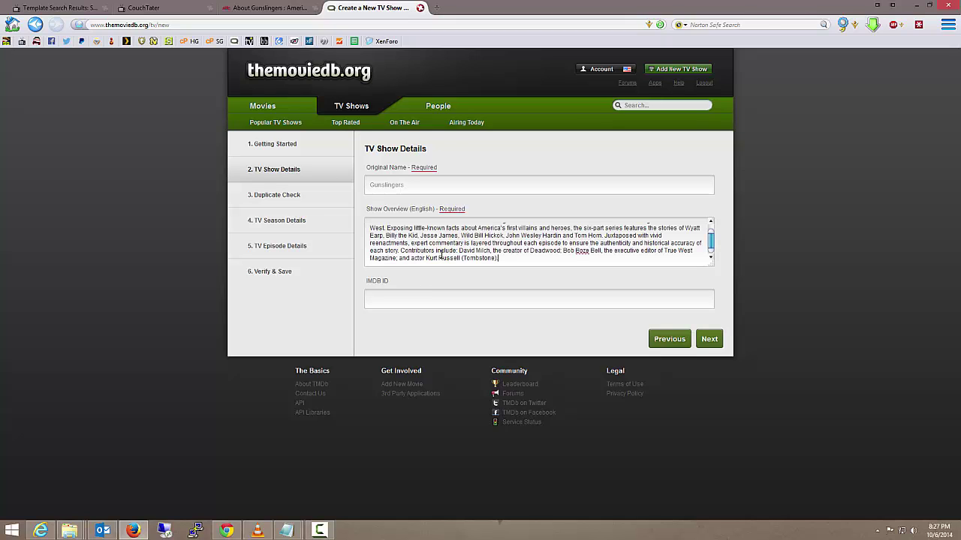
Search Google for "imdb gunslingers" and open the Gunslingers TV series page on IMDb.
{"action": "left_click", "coordinate": [435, 302]}
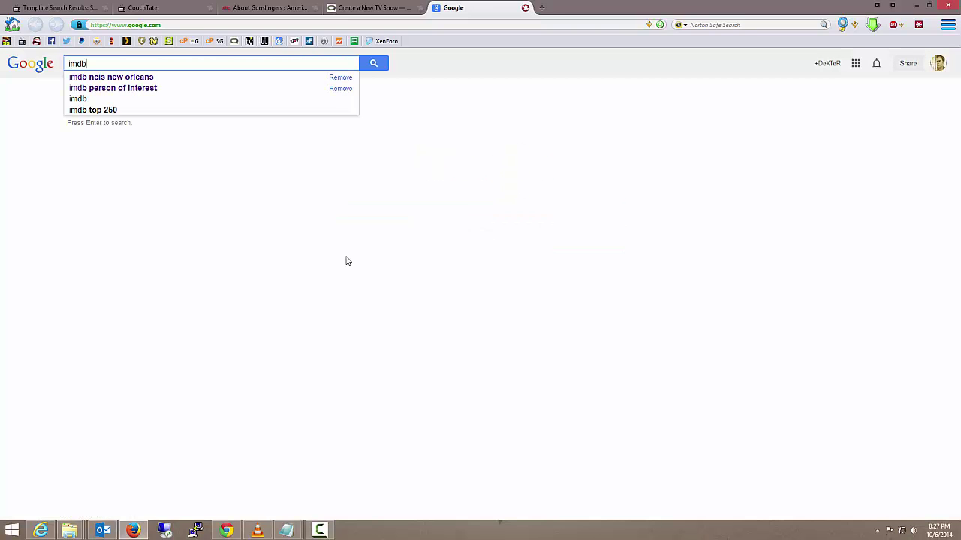
{"action": "type", "text": "gunsl"}
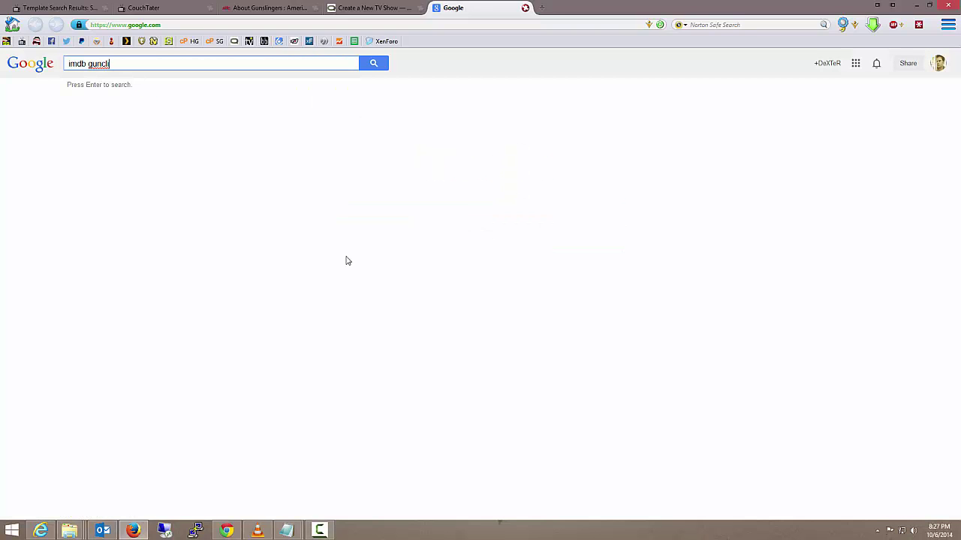
{"action": "key", "text": "BackSpace"}
{"action": "key", "text": "BackSpace"}
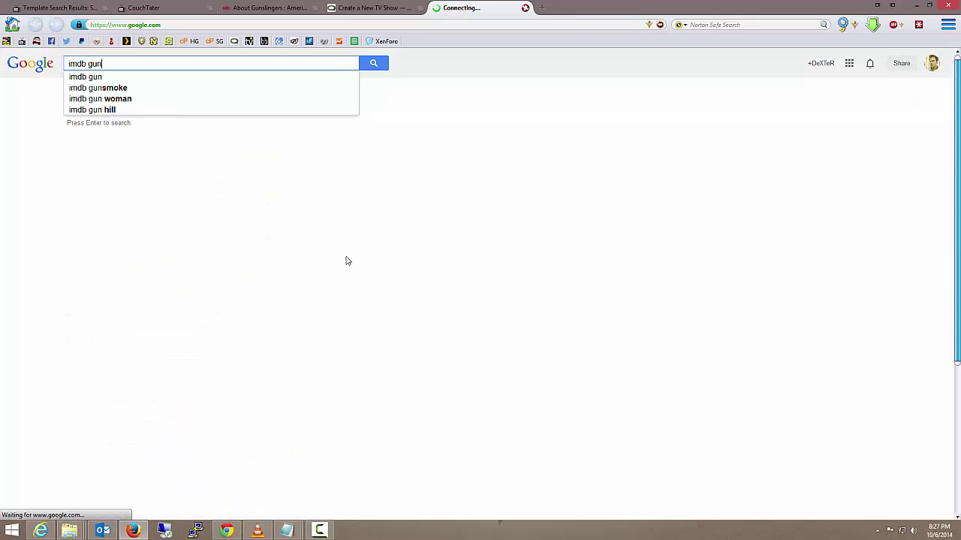
{"action": "type", "text": "slingers"}
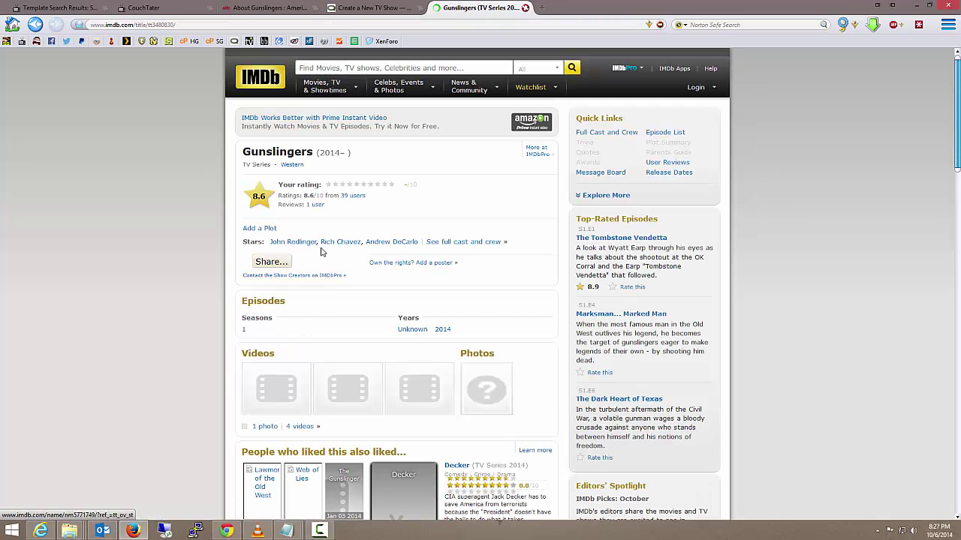
Copy the title ID from the IMDb page address into the show's IMDB ID, and continue with Season 1 to the episode details.
{"action": "double_click", "coordinate": [160, 25]}
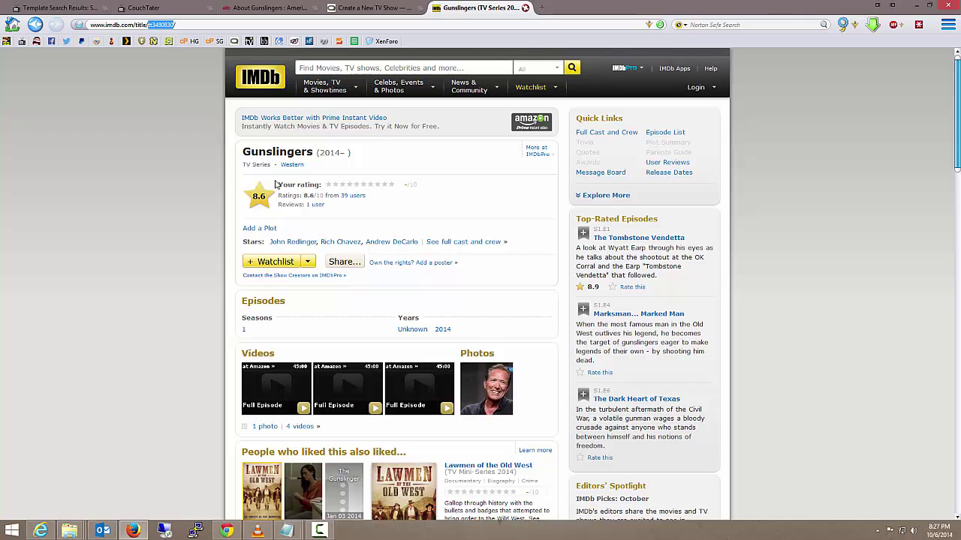
{"action": "right_click", "coordinate": [163, 23]}
{"action": "left_click", "coordinate": [189, 63]}
{"action": "left_click", "coordinate": [409, 11]}
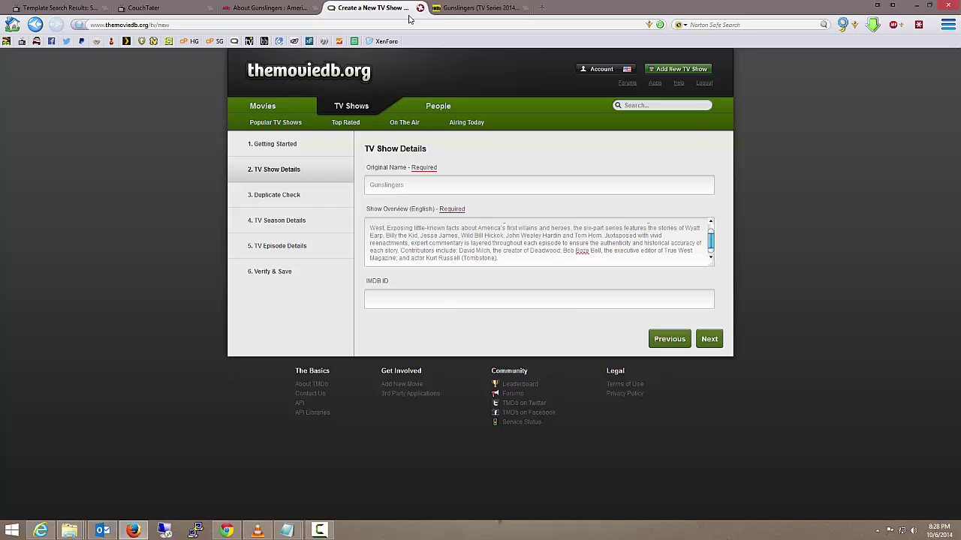
{"action": "left_click", "coordinate": [426, 298]}
{"action": "key", "text": "ctrl+v"}
{"action": "left_click", "coordinate": [711, 338]}
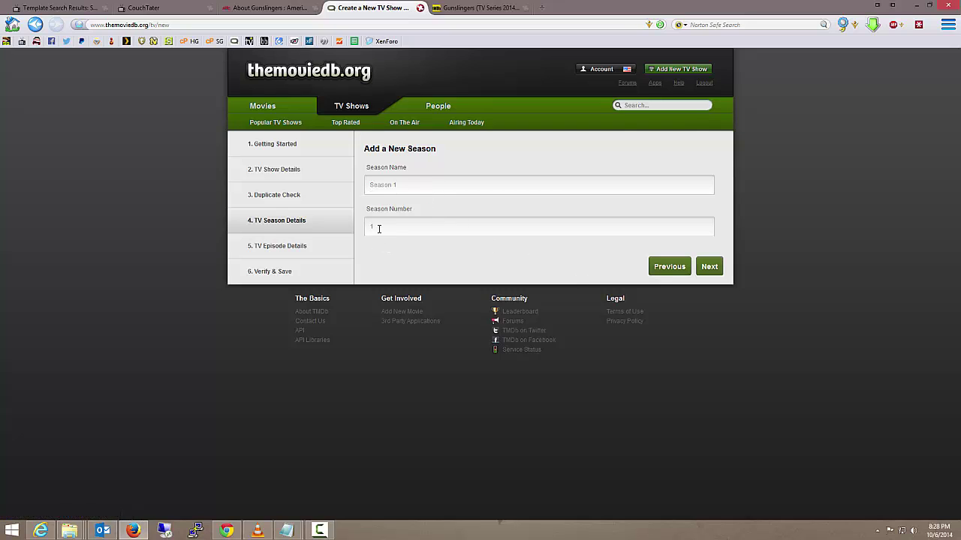
{"action": "left_click", "coordinate": [709, 267]}
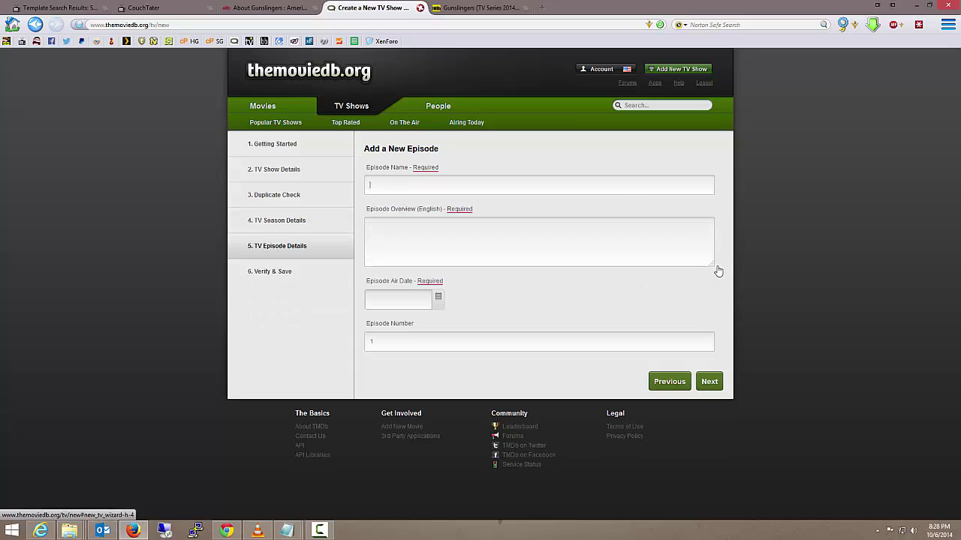
Open the IMDb page of the first Season 1 episode of Gunslingers, "The Tombstone Vendetta".
{"action": "left_click", "coordinate": [266, 8]}
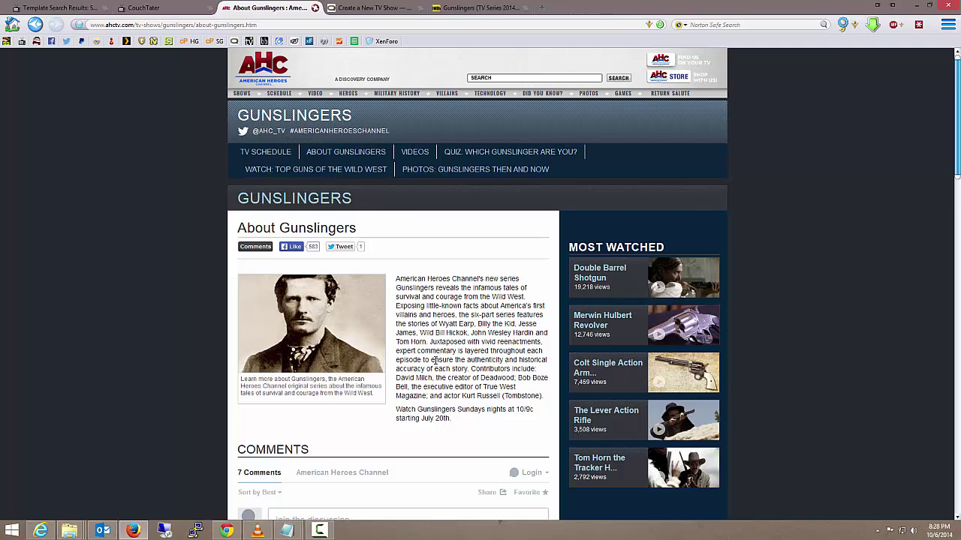
{"action": "left_click", "coordinate": [479, 8]}
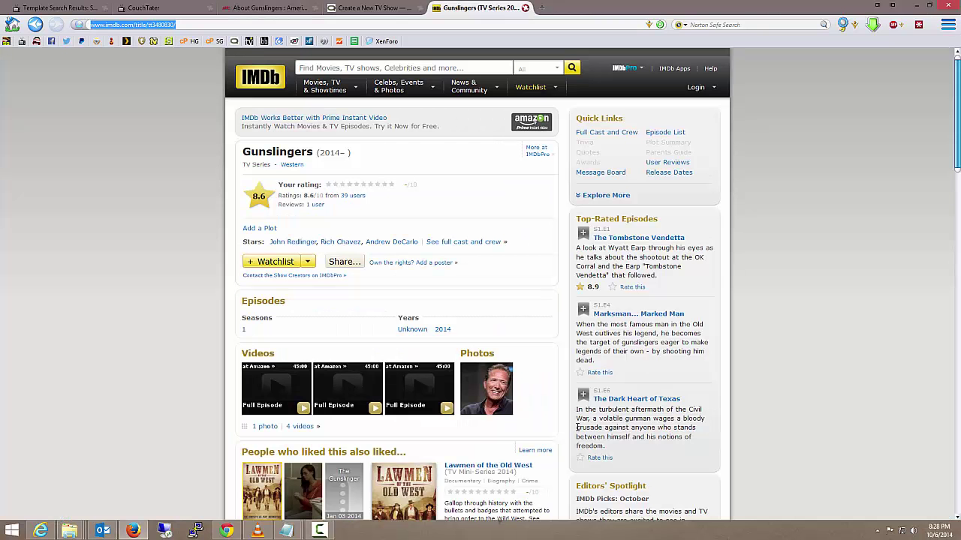
{"action": "left_click", "coordinate": [245, 333]}
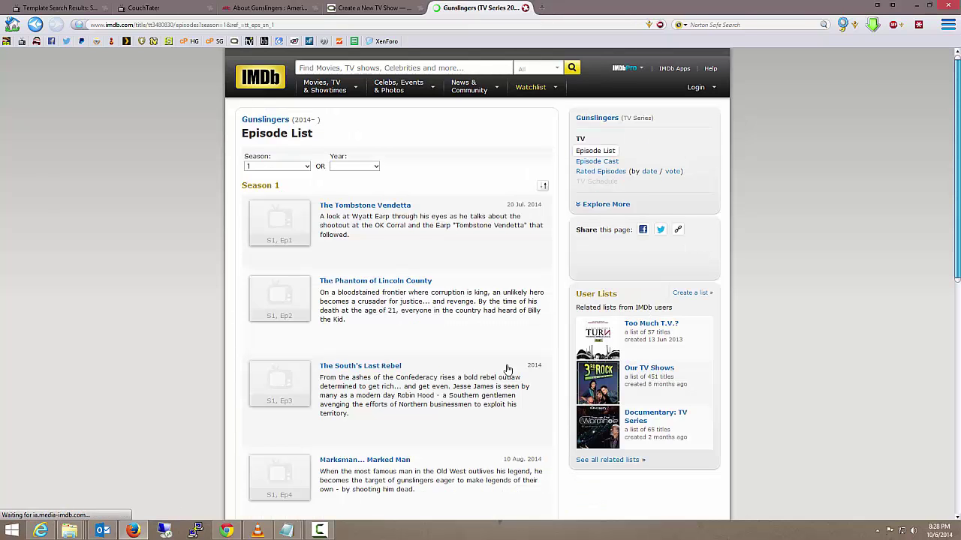
{"action": "scroll", "coordinate": [507, 369], "scroll_direction": "down", "scroll_amount": 2}
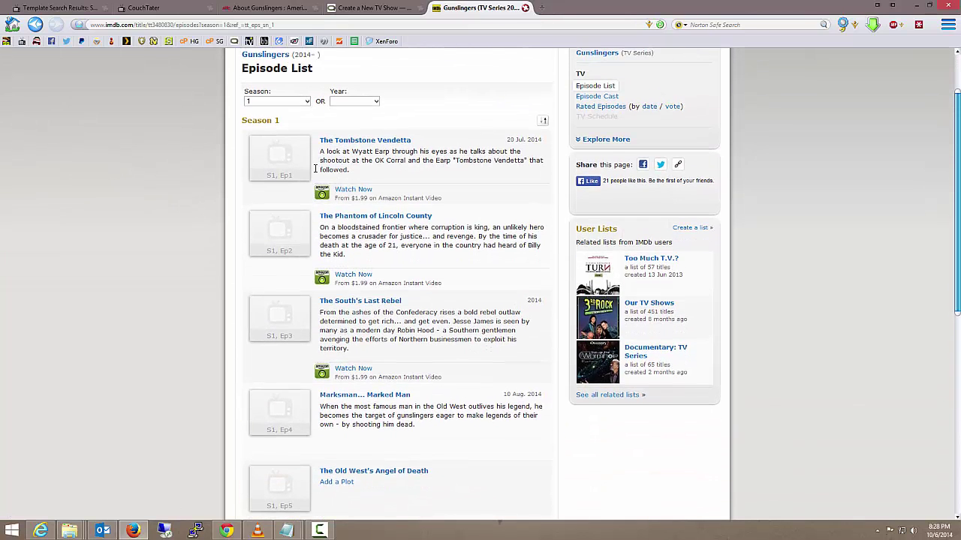
{"action": "left_click", "coordinate": [357, 143]}
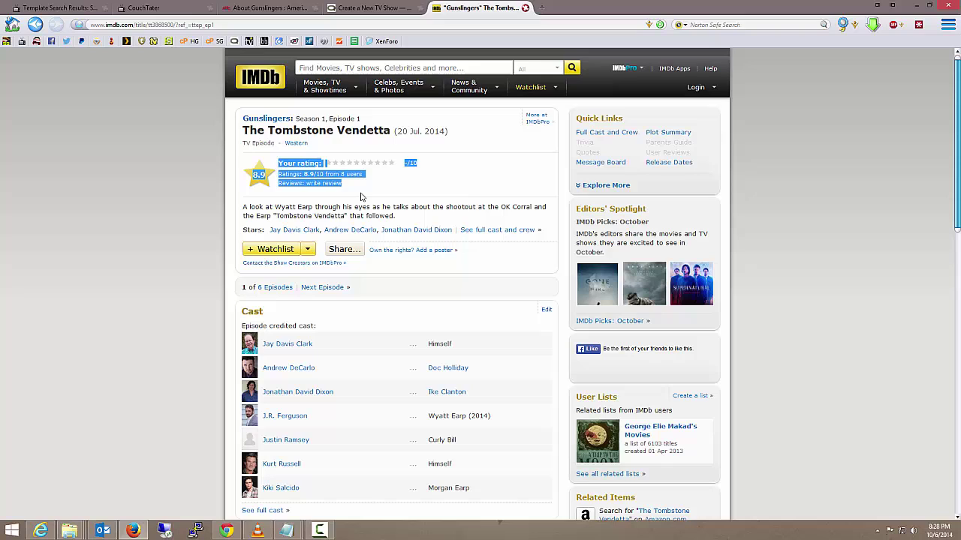
Copy the episode title "The Tombstone Vendetta" from the IMDb page into the new episode's name.
{"action": "left_click_drag", "start_coordinate": [242, 131], "coordinate": [391, 131]}
{"action": "right_click", "coordinate": [376, 132]}
{"action": "left_click", "coordinate": [384, 138]}
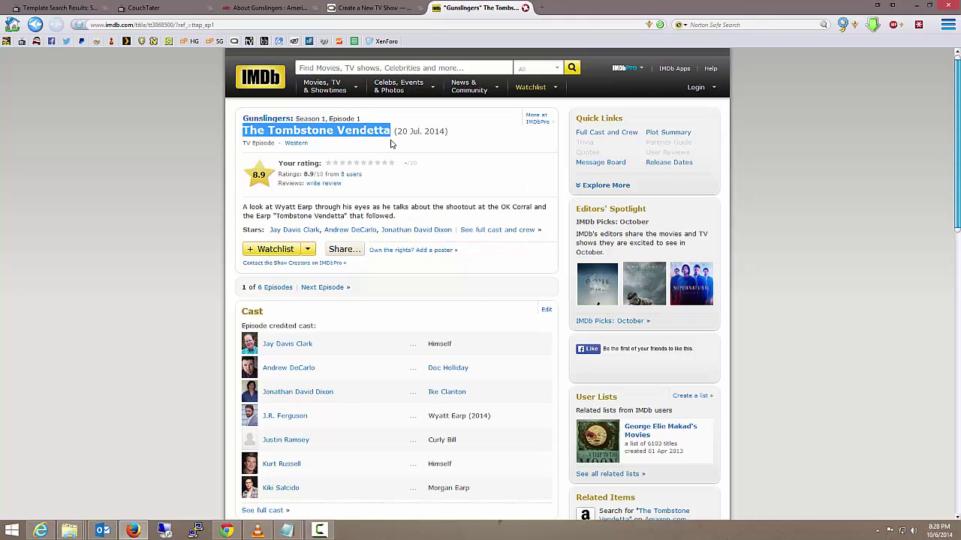
{"action": "left_click", "coordinate": [366, 8]}
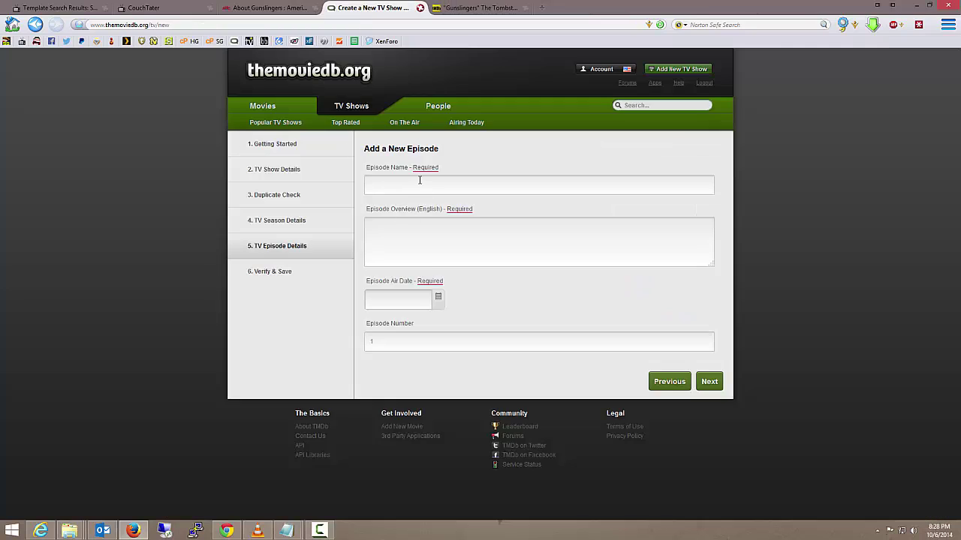
{"action": "left_click", "coordinate": [420, 184]}
{"action": "key", "text": "ctrl+v"}
Copy the plot summary of "The Tombstone Vendetta" from IMDb into the episode's English overview.
{"action": "left_click", "coordinate": [481, 8]}
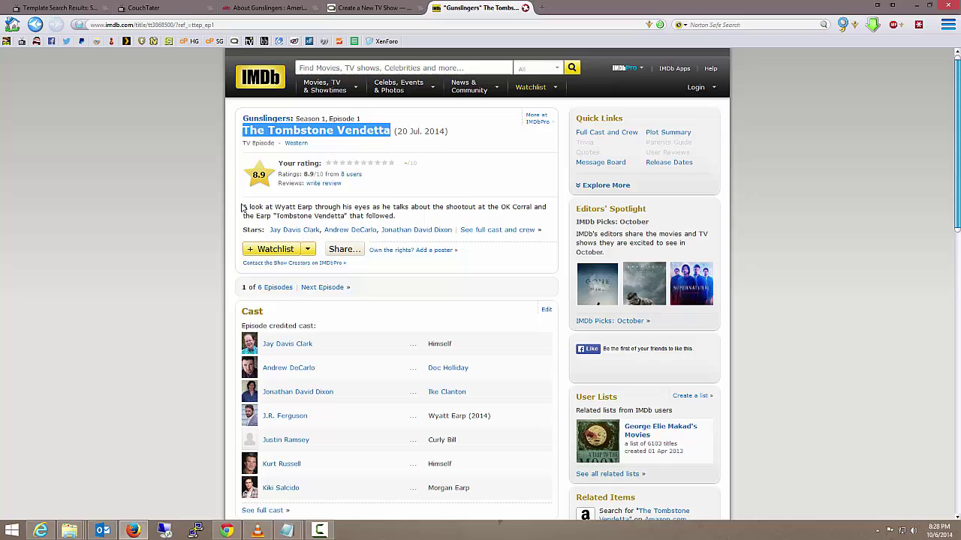
{"action": "left_click_drag", "start_coordinate": [244, 208], "coordinate": [283, 207]}
{"action": "left_click", "coordinate": [470, 190]}
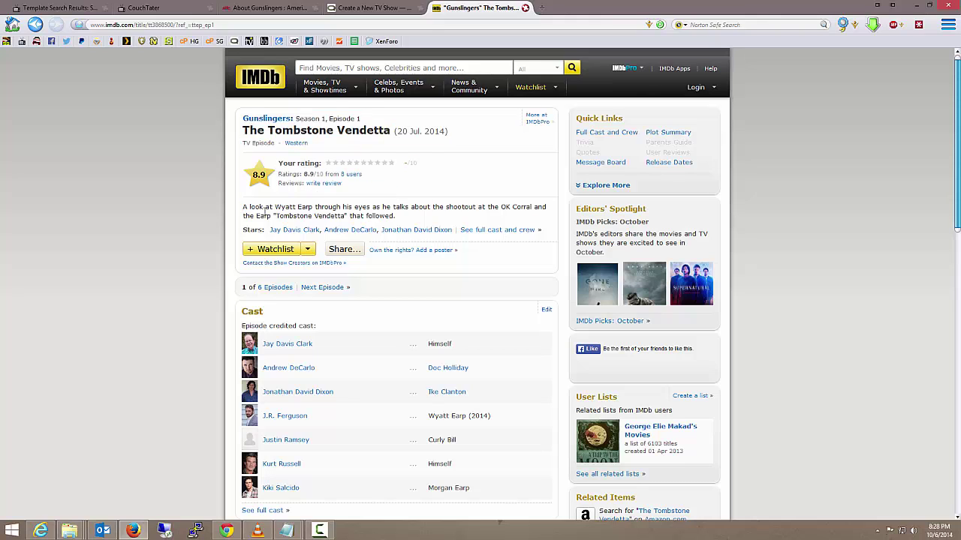
{"action": "left_click_drag", "start_coordinate": [252, 206], "coordinate": [410, 217]}
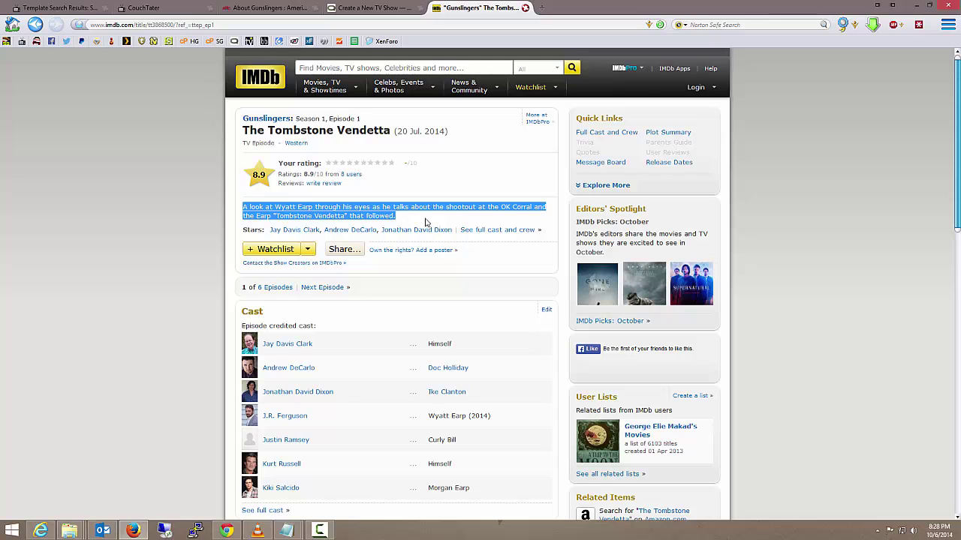
{"action": "left_click", "coordinate": [402, 9]}
{"action": "left_click", "coordinate": [446, 235]}
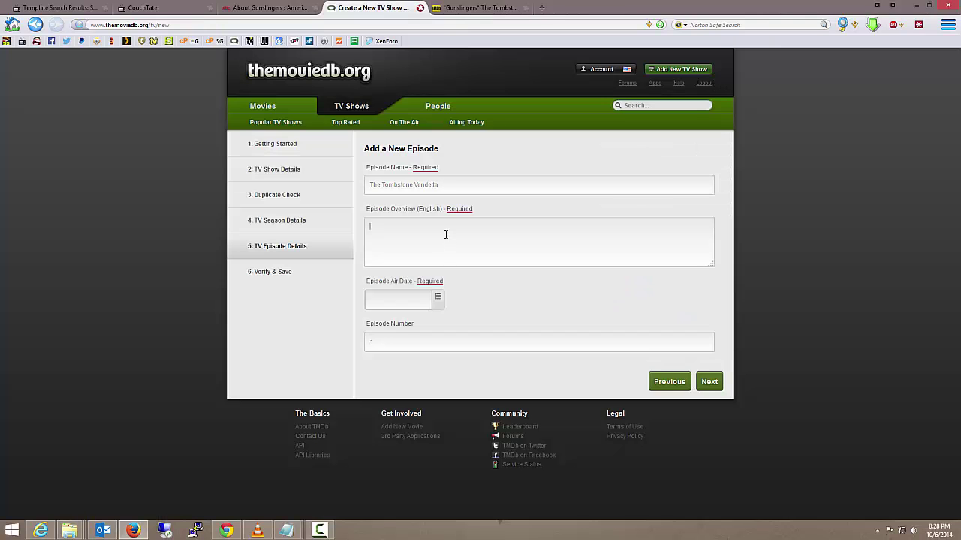
{"action": "key", "text": "ctrl+v"}
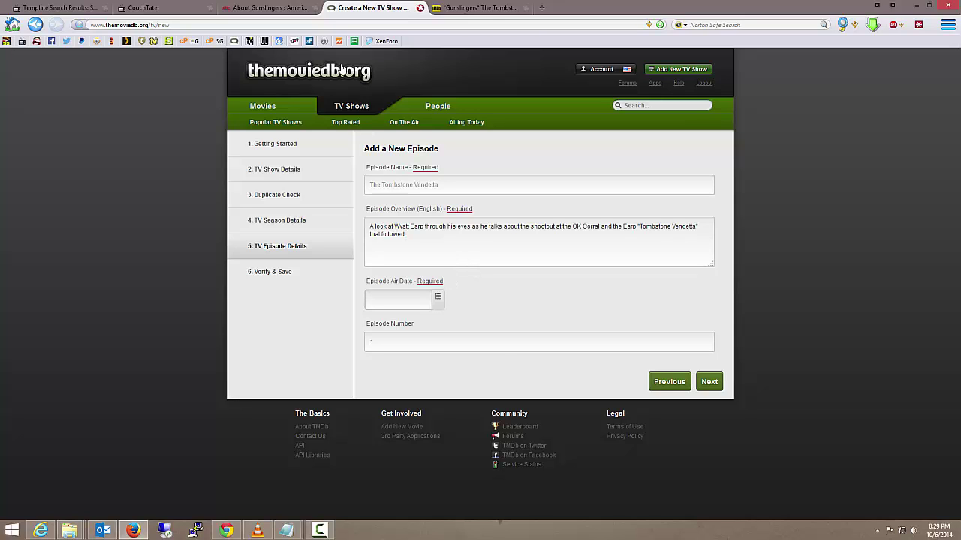
Check the episode's release date on IMDb and set the episode air date to 2014-07-20.
{"action": "left_click", "coordinate": [484, 8]}
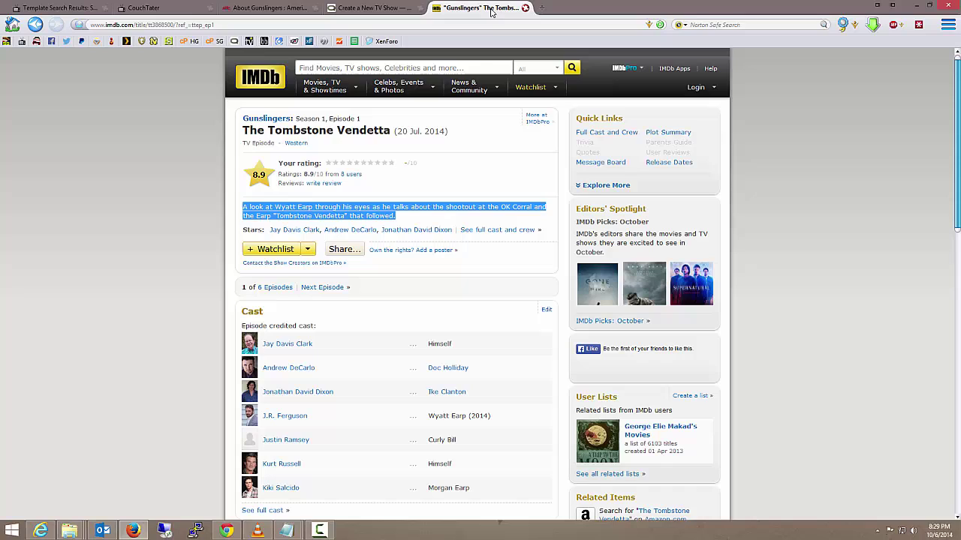
{"action": "left_click", "coordinate": [440, 193]}
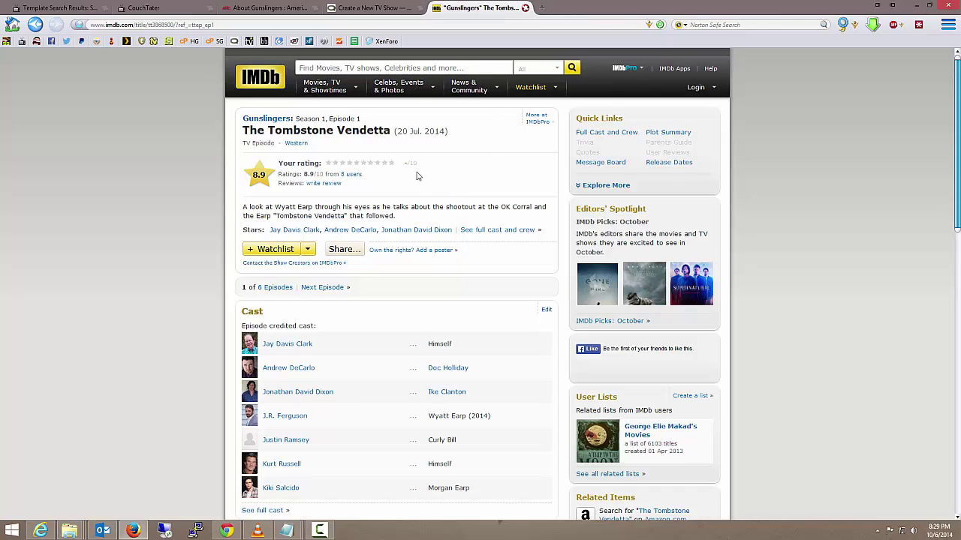
{"action": "left_click", "coordinate": [373, 7]}
{"action": "left_click", "coordinate": [401, 300]}
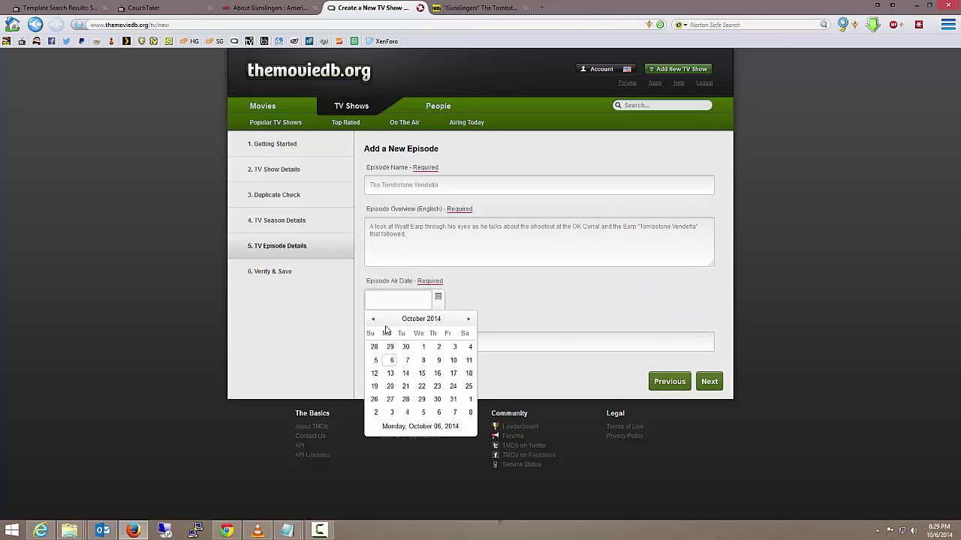
{"action": "left_click", "coordinate": [373, 319]}
{"action": "left_click", "coordinate": [373, 319]}
{"action": "left_click", "coordinate": [373, 319]}
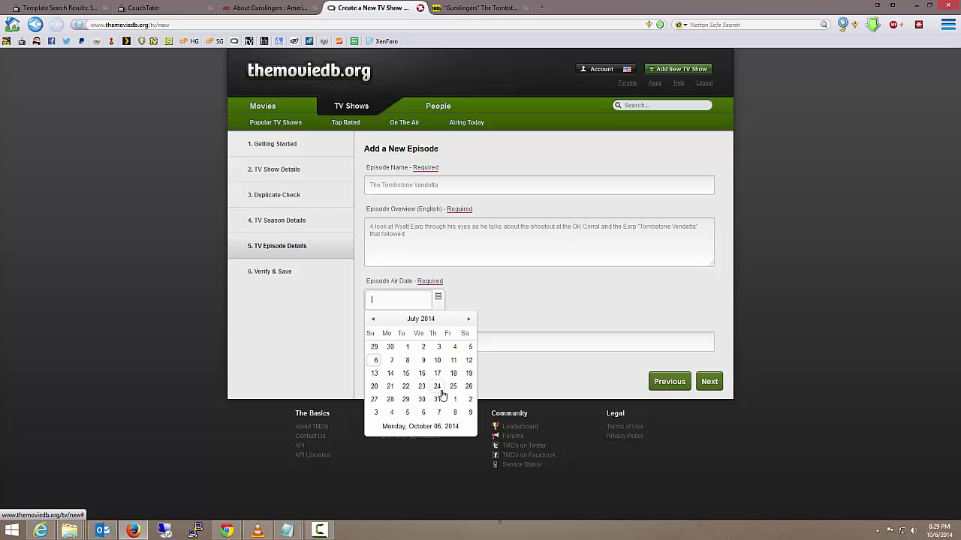
{"action": "left_click", "coordinate": [375, 387]}
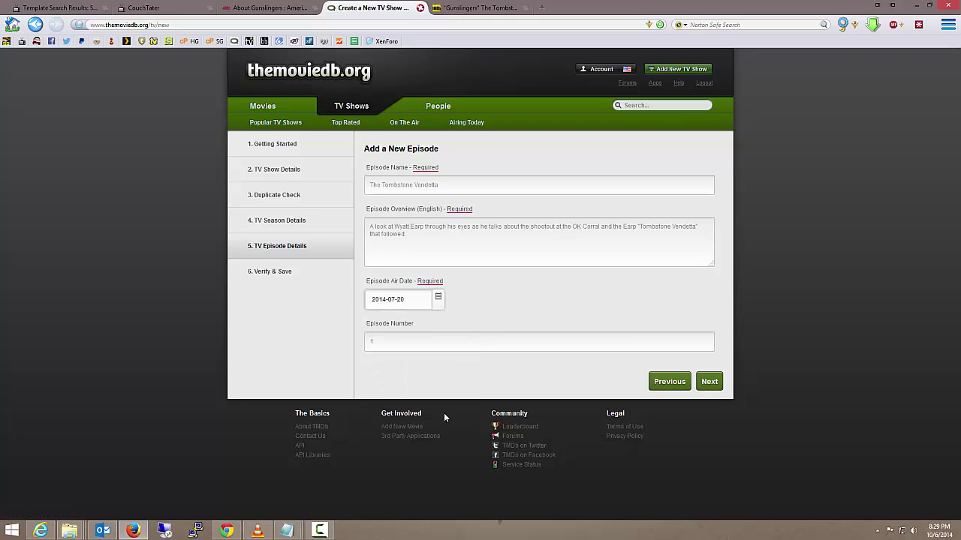
Continue to the verification page, finish creating the show, and rate Gunslingers 8.5 out of 10.
{"action": "left_click", "coordinate": [709, 382]}
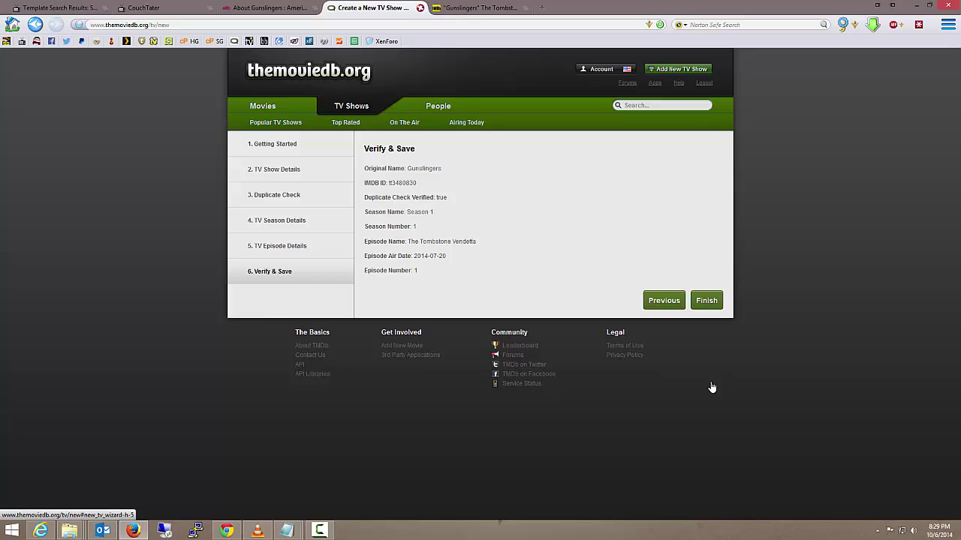
{"action": "left_click", "coordinate": [707, 302]}
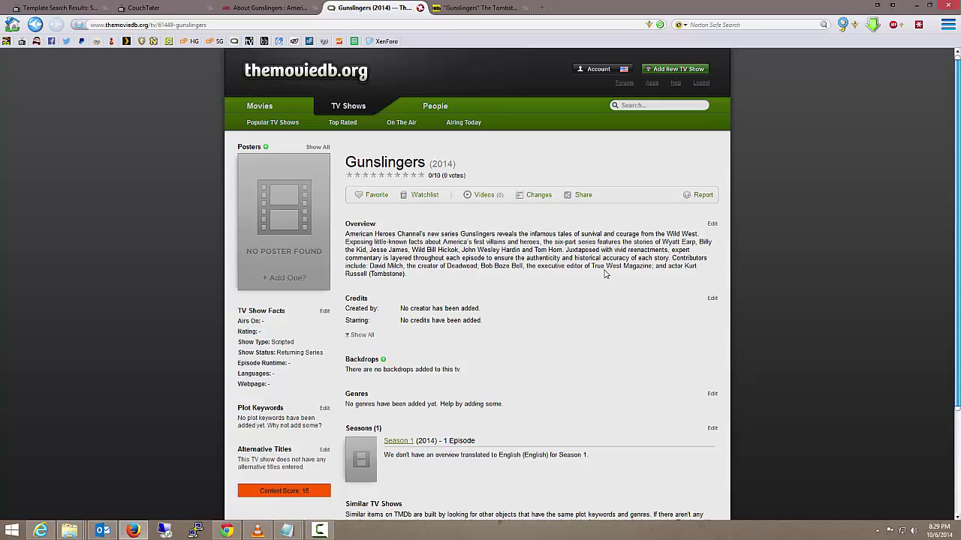
{"action": "left_click", "coordinate": [414, 179]}
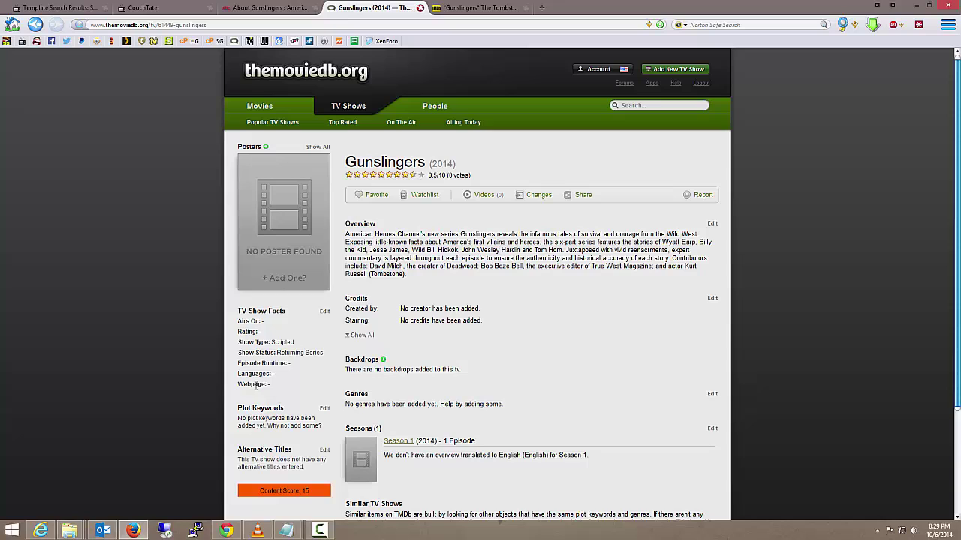
{"action": "left_click", "coordinate": [326, 315]}
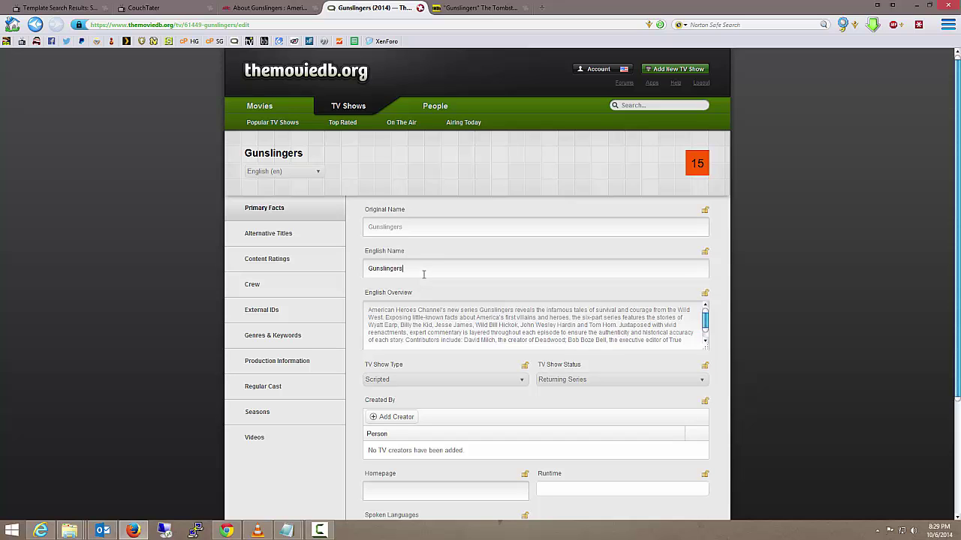
{"action": "scroll", "coordinate": [500, 364], "scroll_direction": "down", "scroll_amount": 3}
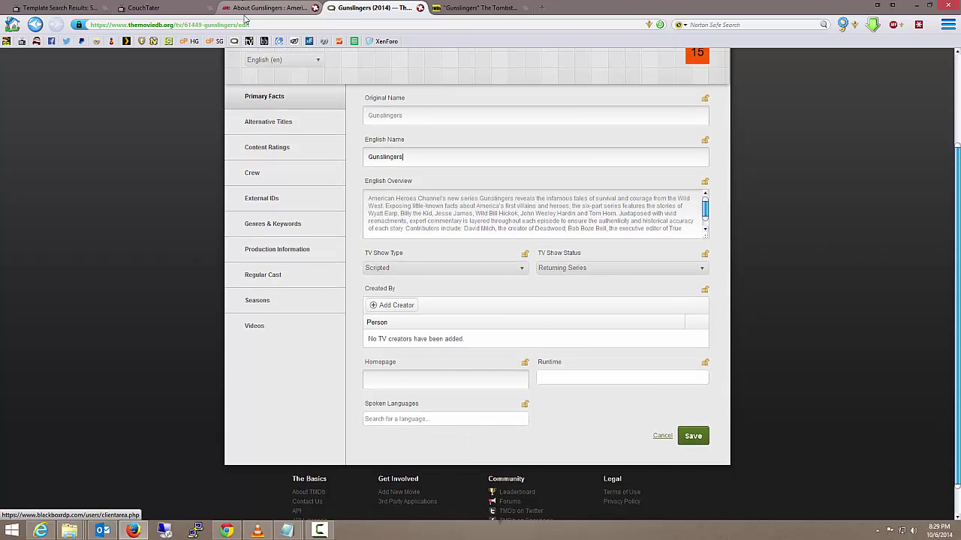
{"action": "left_click", "coordinate": [267, 8]}
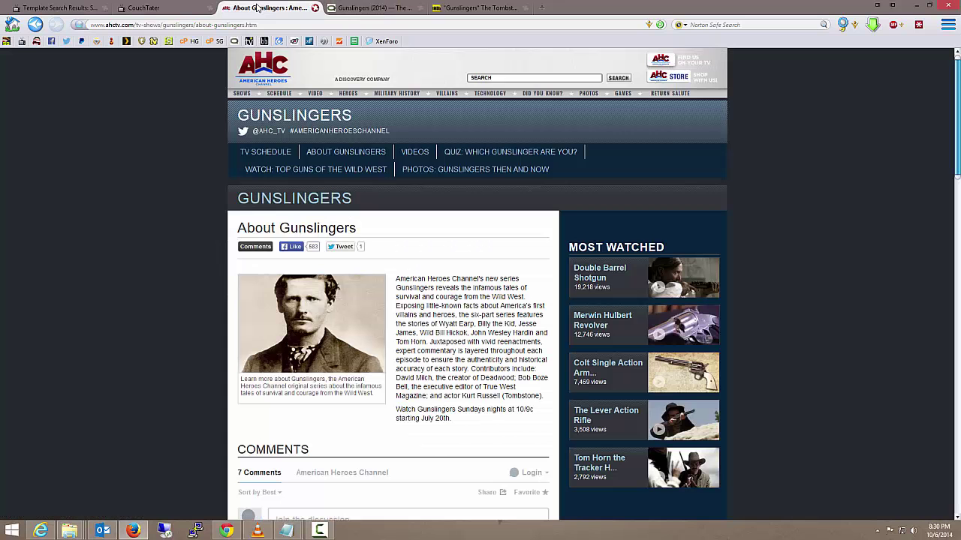
{"action": "left_click", "coordinate": [34, 24]}
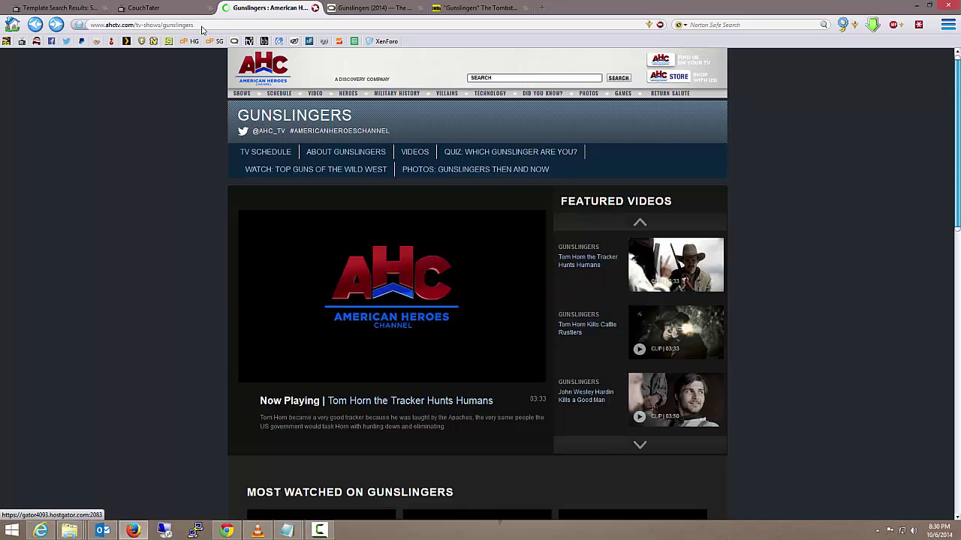
{"action": "left_click", "coordinate": [210, 25]}
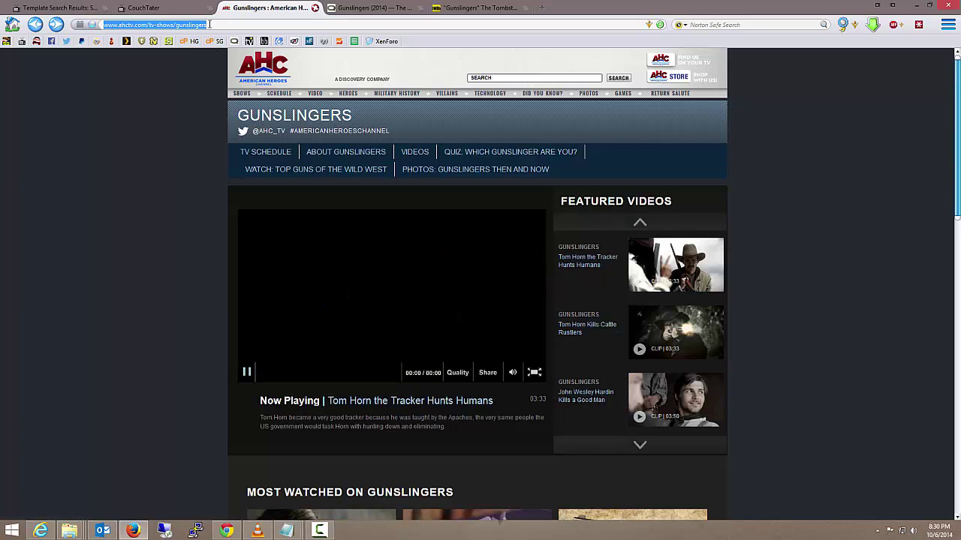
{"action": "left_click", "coordinate": [246, 373]}
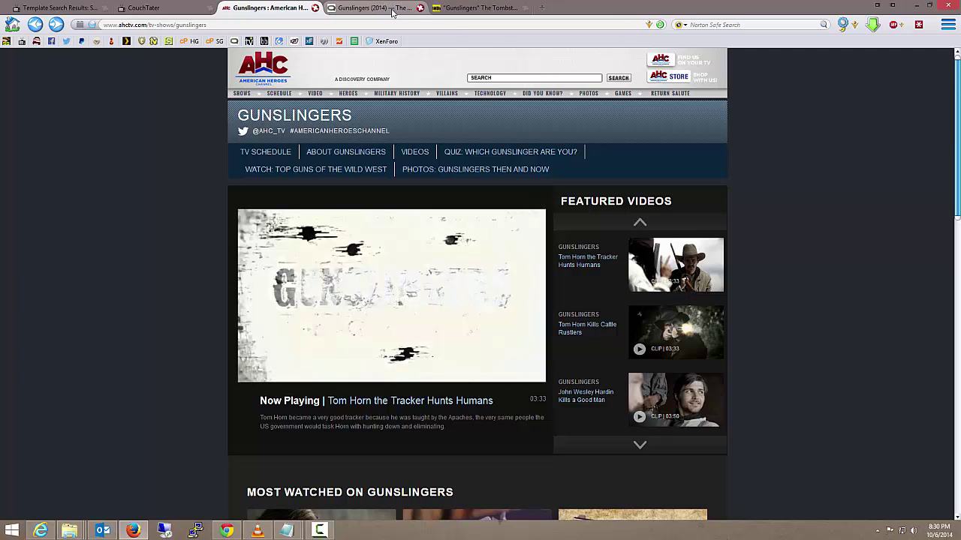
{"action": "left_click", "coordinate": [390, 9]}
{"action": "left_click", "coordinate": [389, 380]}
{"action": "key", "text": "ctrl+v"}
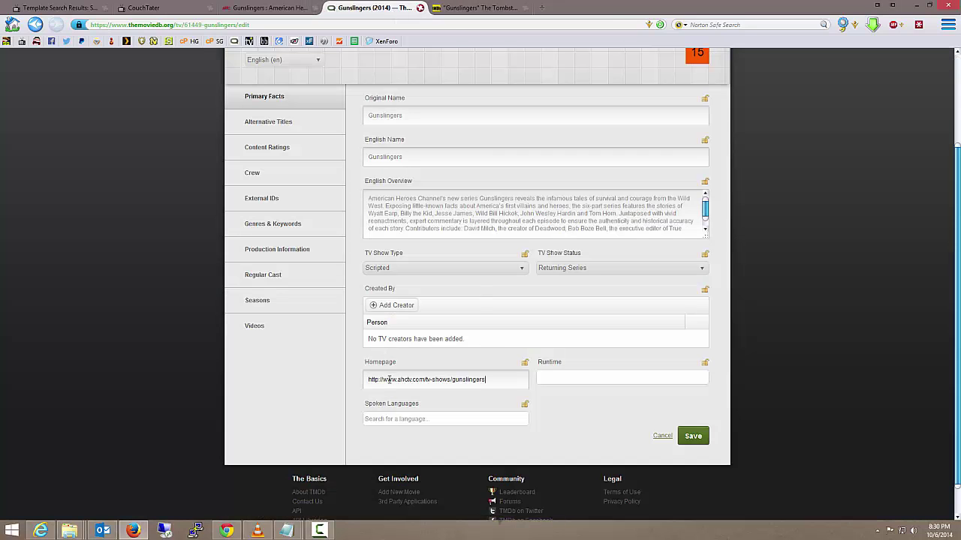
Try to enter a runtime of 60 Min, and add English as a spoken language.
{"action": "left_click", "coordinate": [569, 381]}
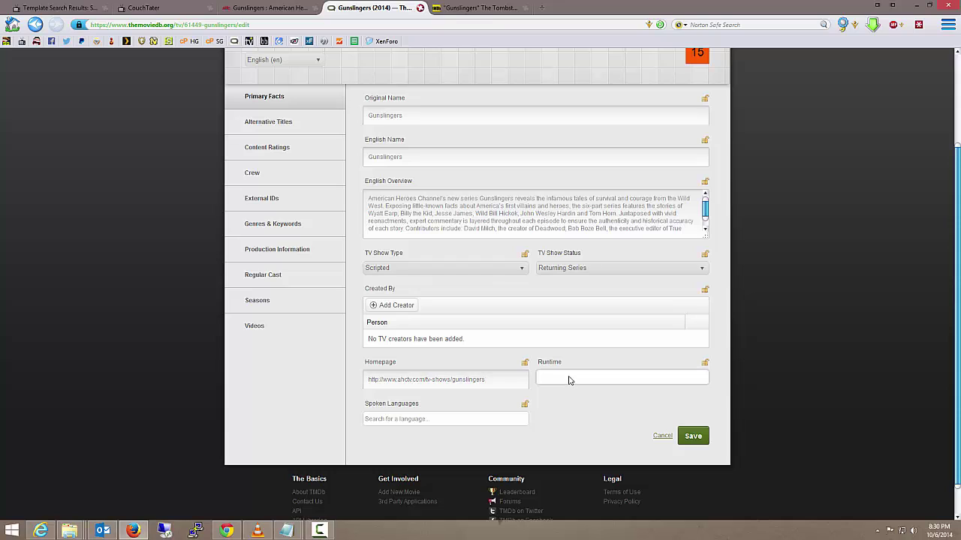
{"action": "type", "text": "60"}
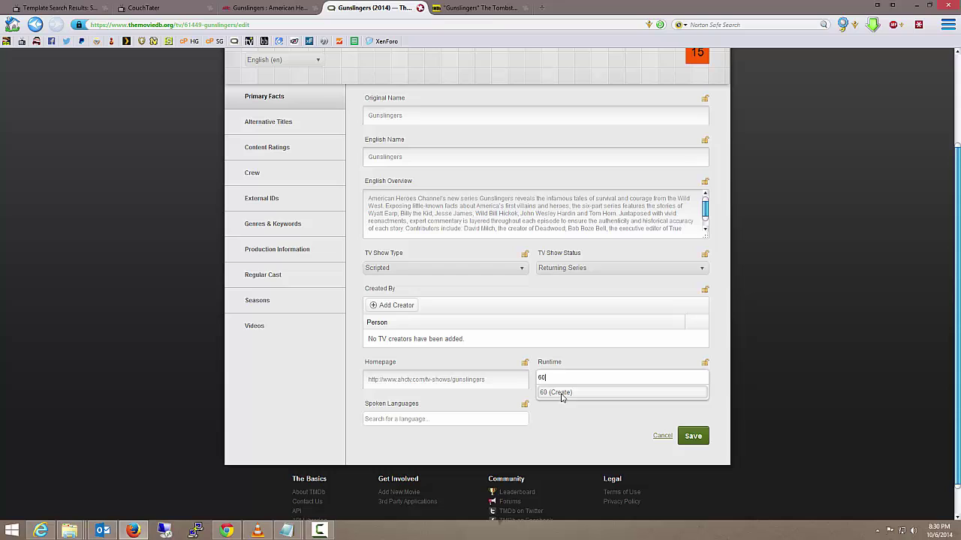
{"action": "type", "text": " Min"}
{"action": "left_click", "coordinate": [493, 419]}
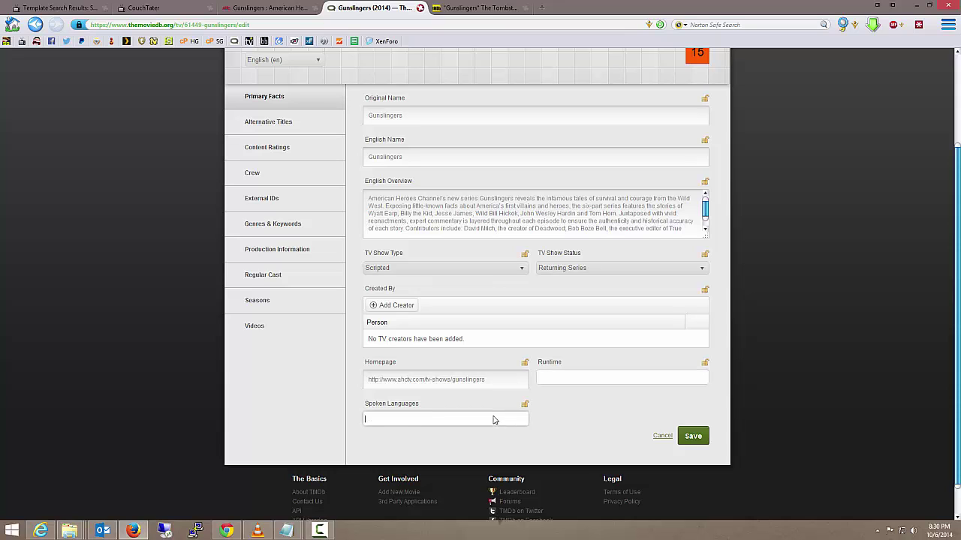
{"action": "type", "text": "English"}
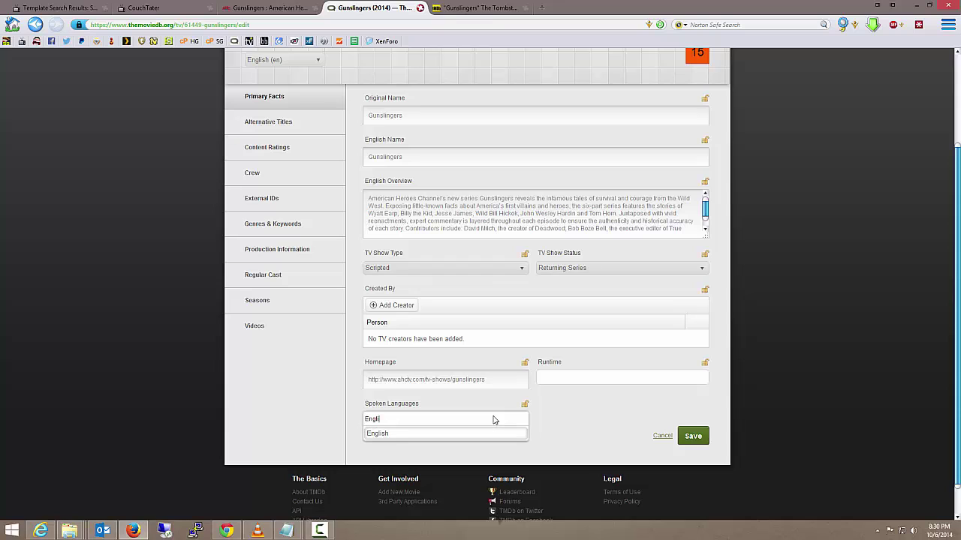
{"action": "left_click", "coordinate": [443, 435]}
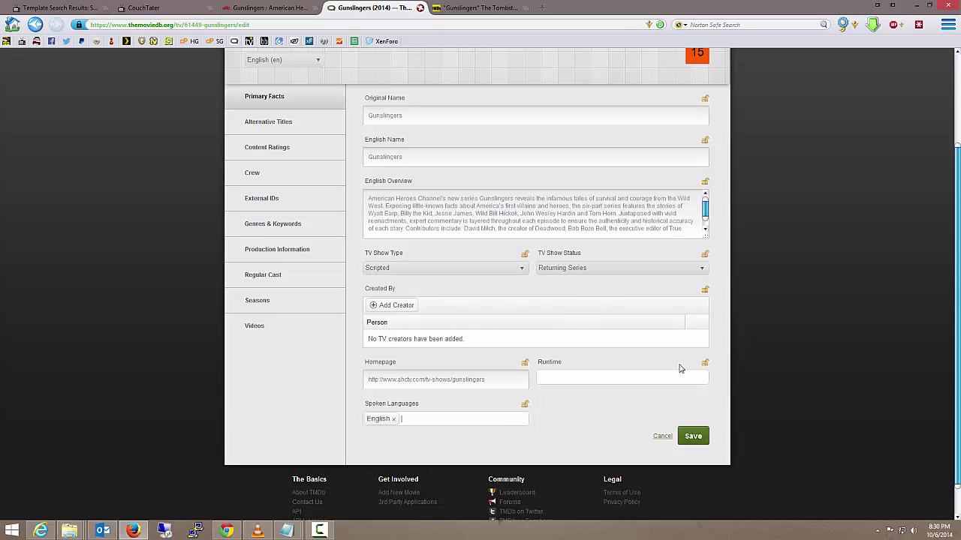
Look through the IMDb episode page's cast and details sections, and save the show's edited primary facts.
{"action": "left_click", "coordinate": [484, 8]}
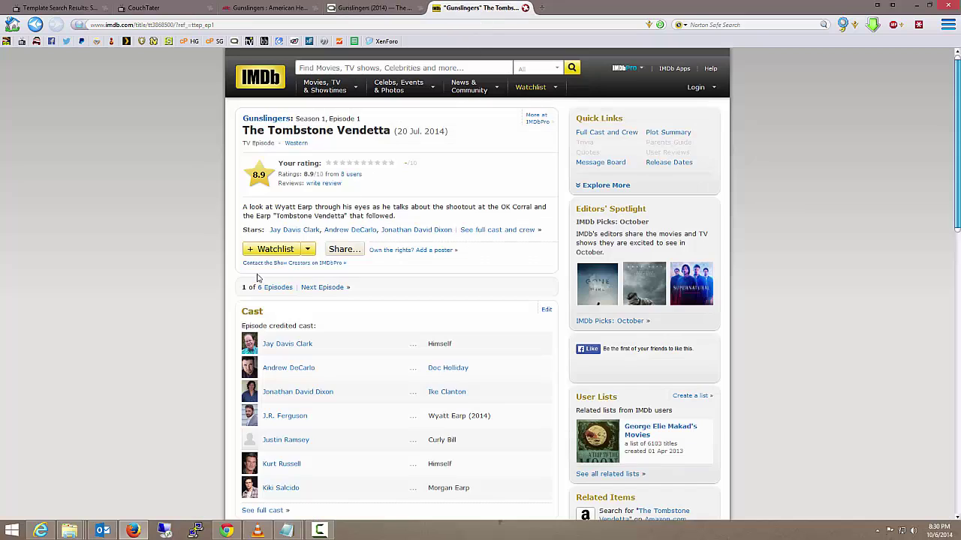
{"action": "scroll", "coordinate": [234, 286], "scroll_direction": "down", "scroll_amount": 5}
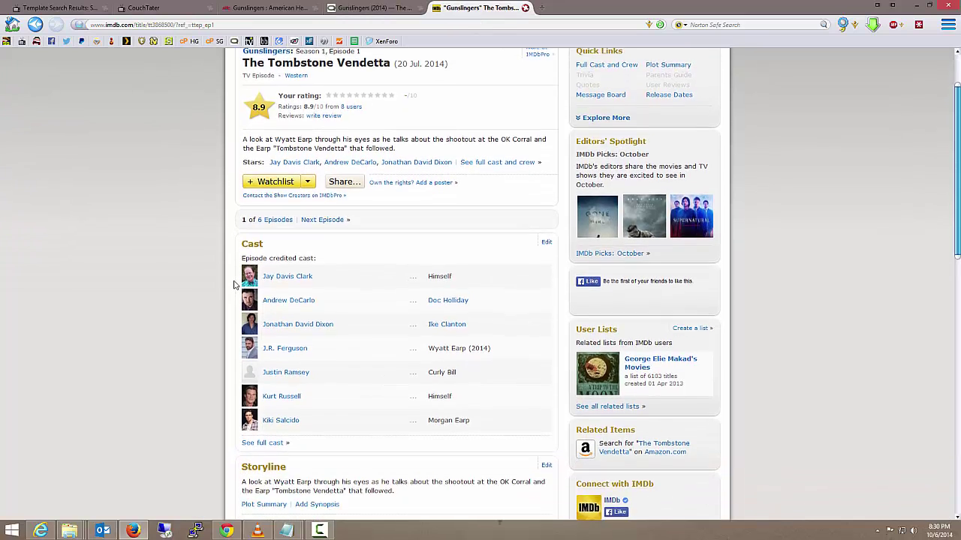
{"action": "scroll", "coordinate": [233, 285], "scroll_direction": "down", "scroll_amount": 2}
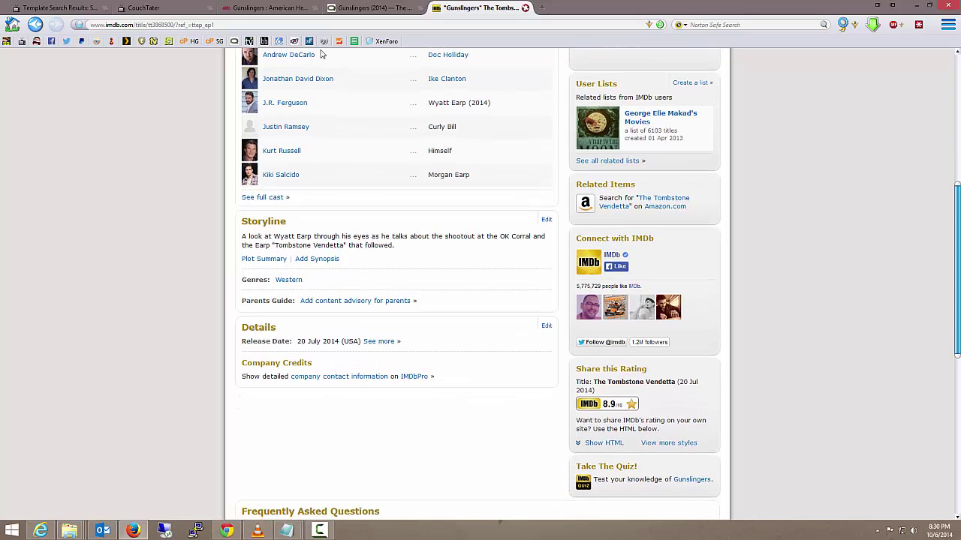
{"action": "left_click", "coordinate": [369, 9]}
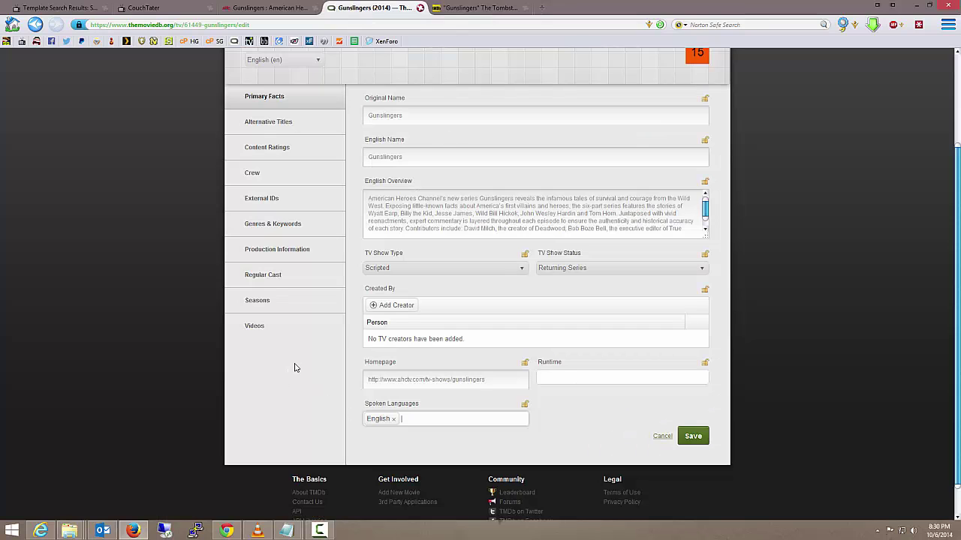
{"action": "left_click", "coordinate": [694, 438]}
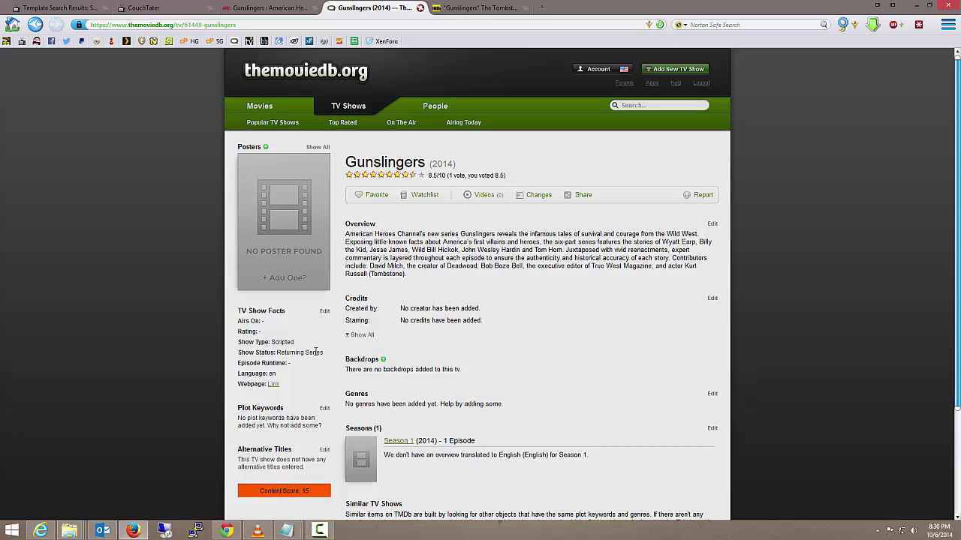
Reopen the show's facts for editing and view its alternative titles section.
{"action": "left_click", "coordinate": [325, 313]}
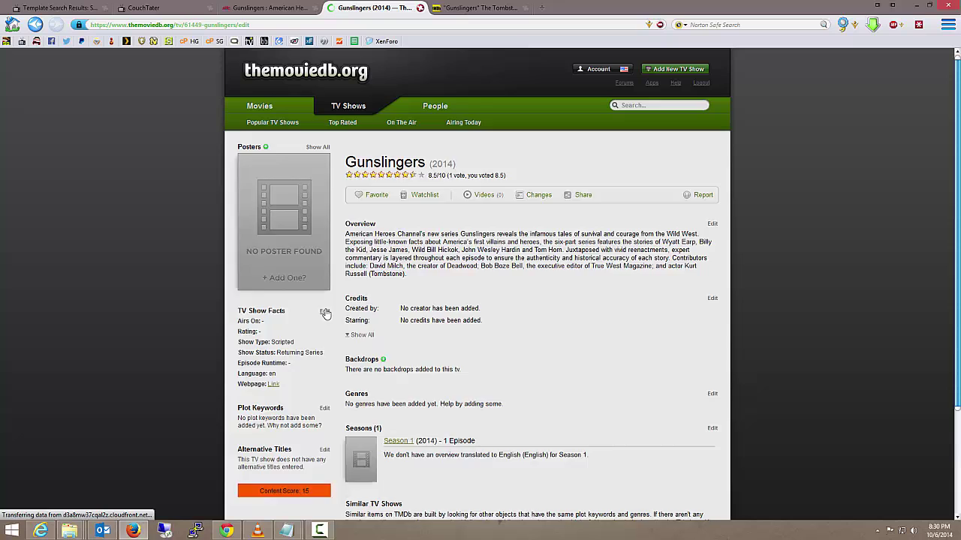
{"action": "scroll", "coordinate": [350, 303], "scroll_direction": "down", "scroll_amount": 1}
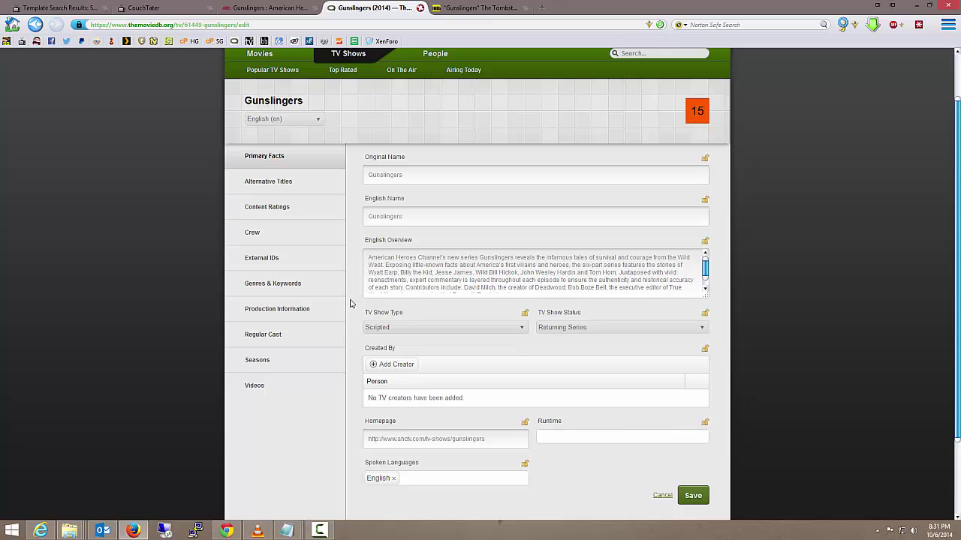
{"action": "left_click", "coordinate": [298, 186]}
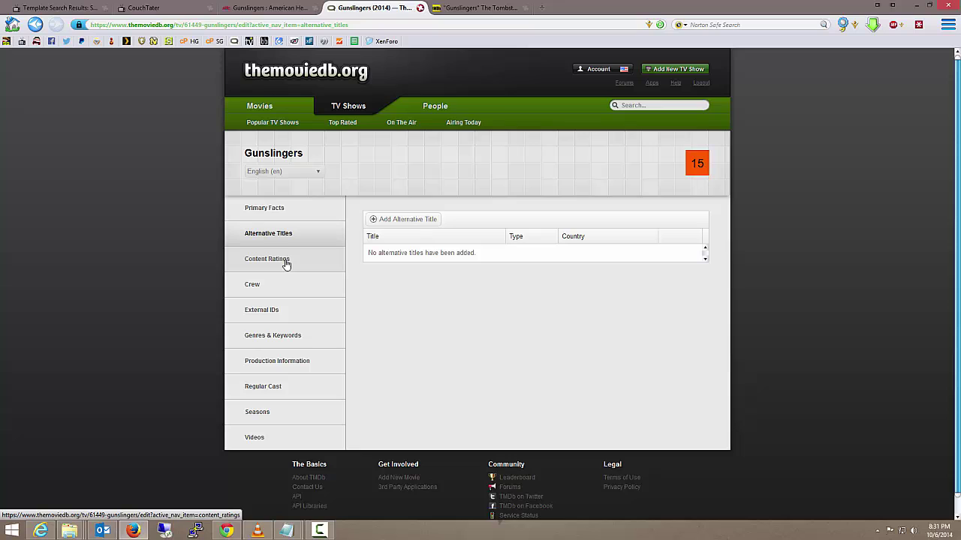
Look through the show's content ratings, crew, external IDs, genres and keywords, and production information edit sections.
{"action": "left_click", "coordinate": [286, 262]}
{"action": "left_click", "coordinate": [283, 284]}
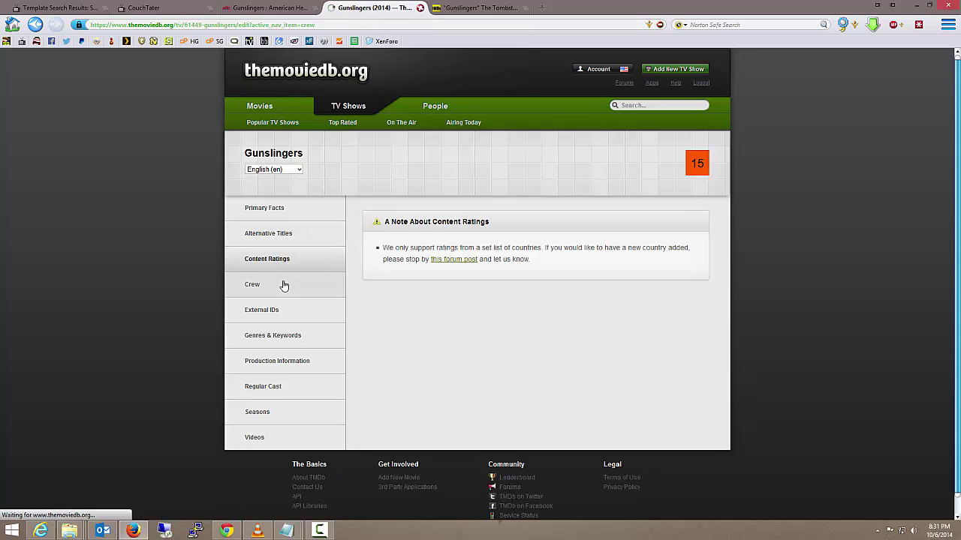
{"action": "left_click", "coordinate": [289, 318]}
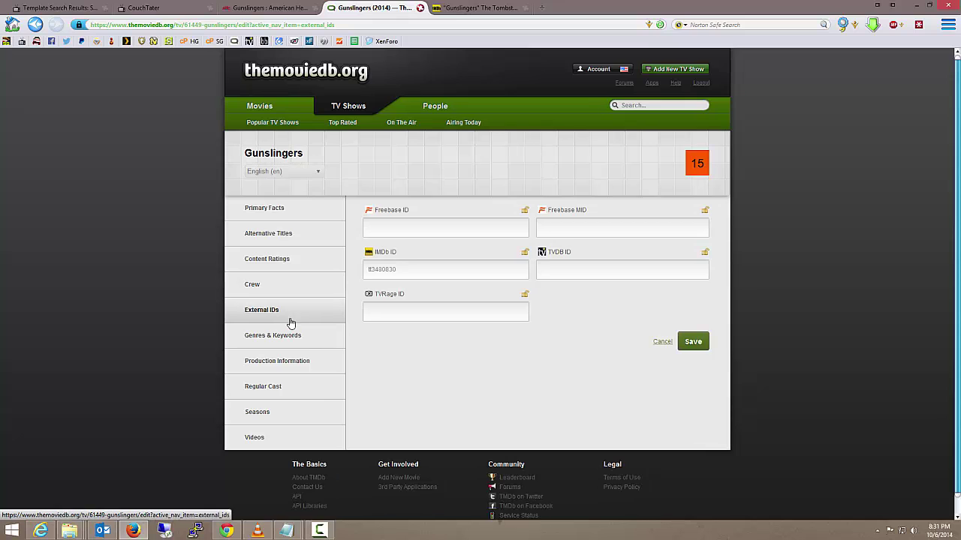
{"action": "left_click", "coordinate": [291, 340]}
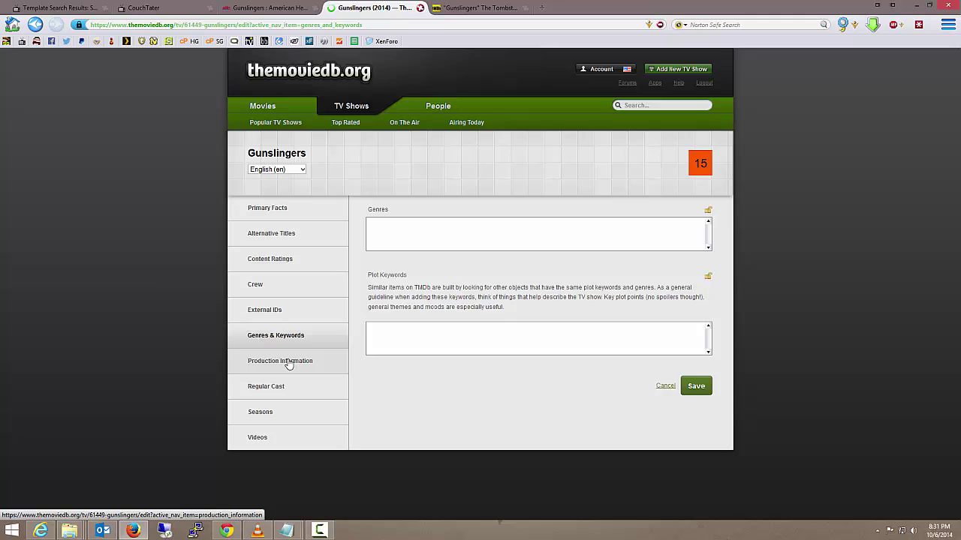
{"action": "left_click", "coordinate": [289, 364]}
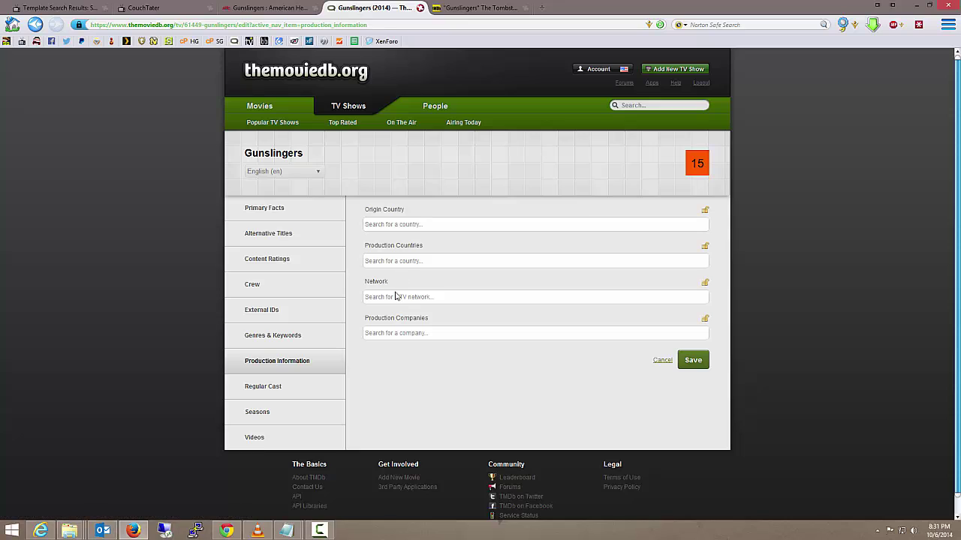
Try to enter American Heroes Channel as the network, and check the channel's name on the AHC Gunslingers page.
{"action": "left_click", "coordinate": [451, 300]}
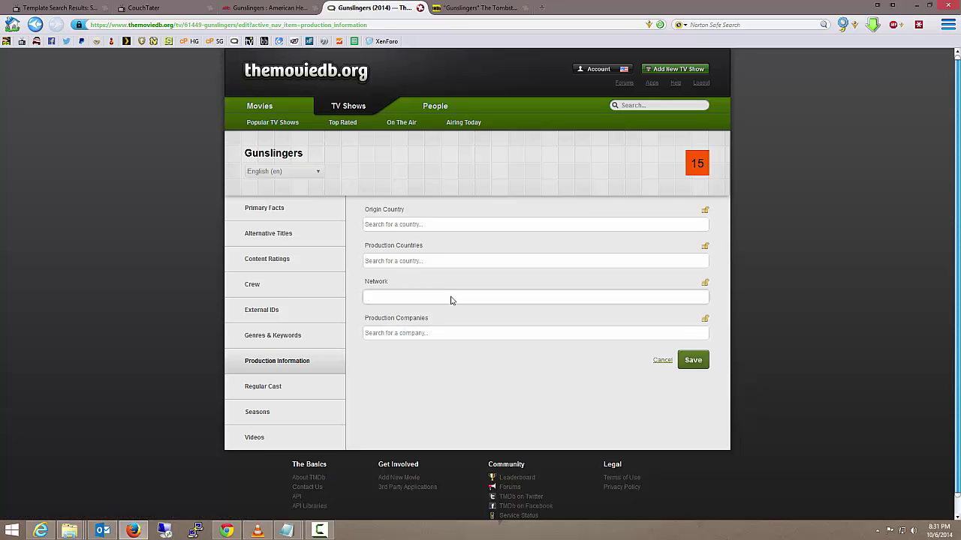
{"action": "type", "text": "American Her"}
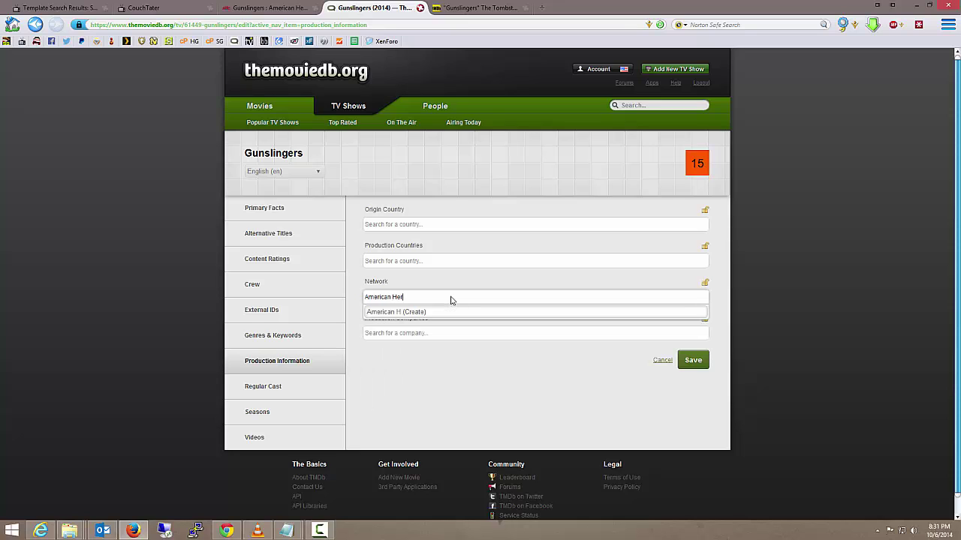
{"action": "type", "text": "oes Channel"}
{"action": "left_click", "coordinate": [258, 7]}
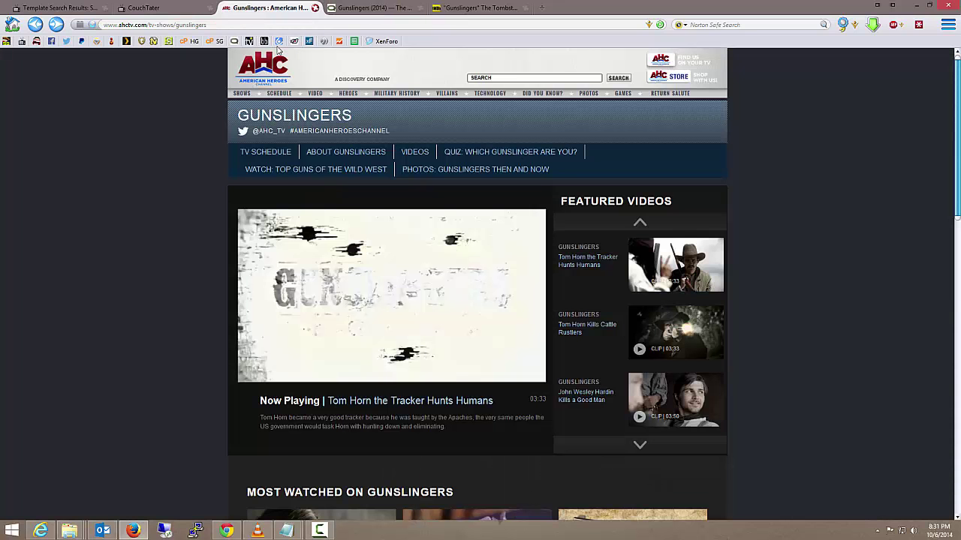
{"action": "left_click", "coordinate": [392, 9]}
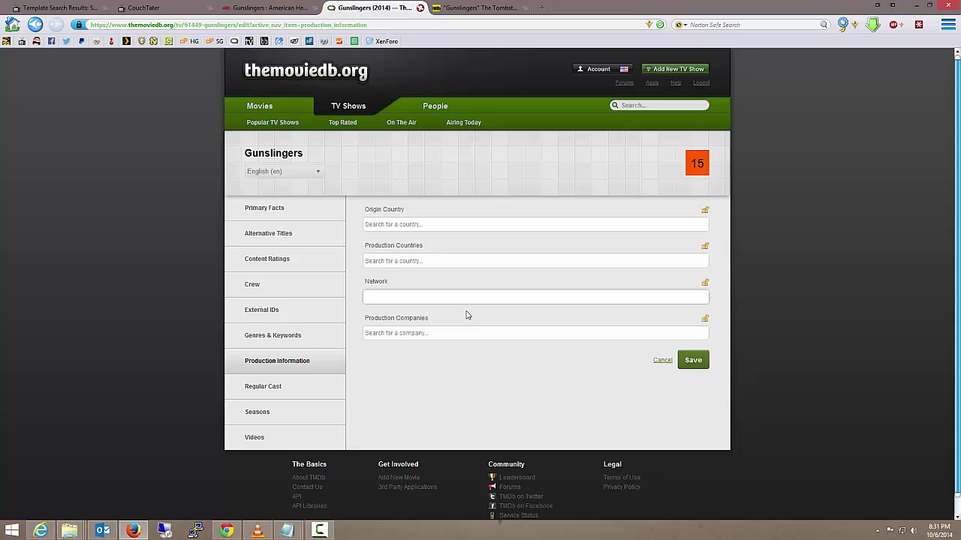
Create American Heroes Channel as the show's network and save the production information.
{"action": "type", "text": "Americna H"}
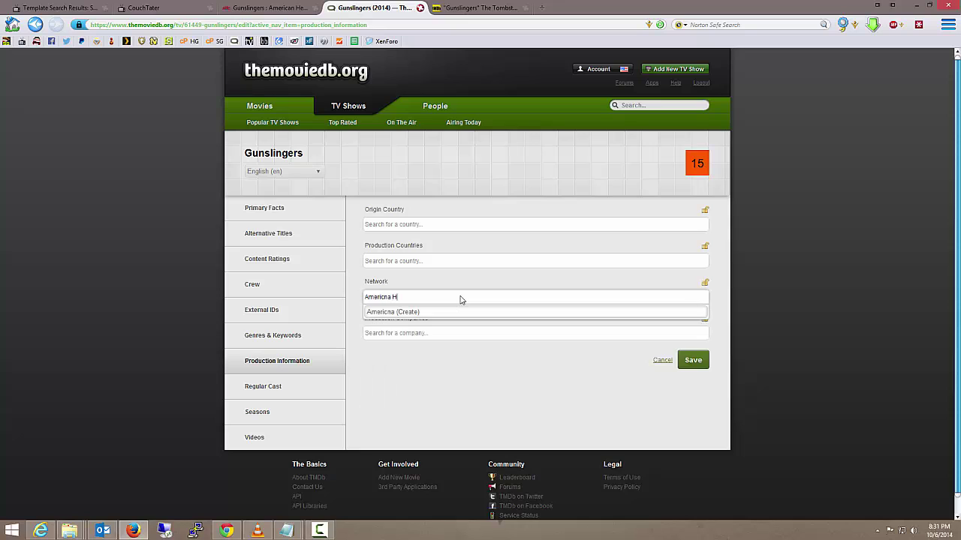
{"action": "key", "text": "BackSpace"}
{"action": "key", "text": "BackSpace"}
{"action": "key", "text": "BackSpace"}
{"action": "key", "text": "BackSpace"}
{"action": "type", "text": "an Heroes Channel"}
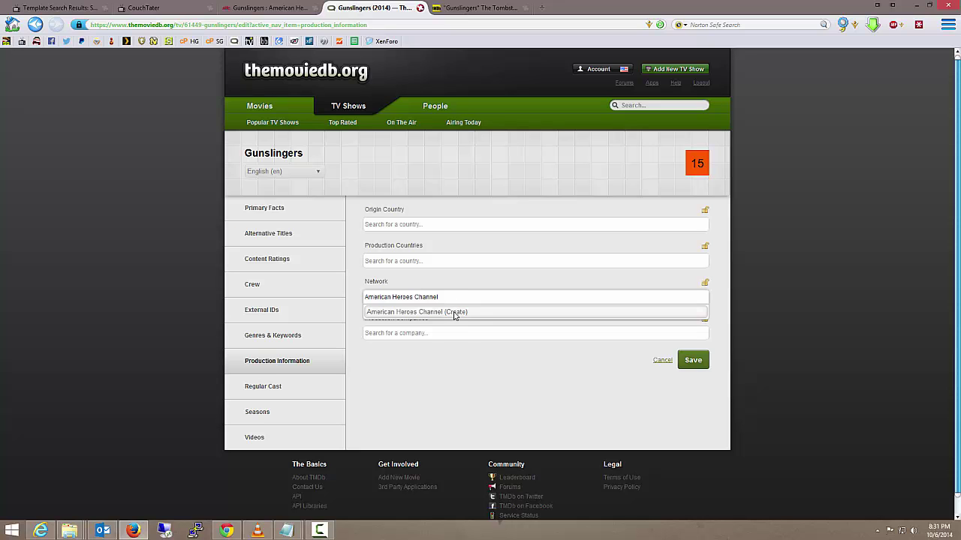
{"action": "left_click", "coordinate": [457, 312]}
{"action": "left_click", "coordinate": [693, 367]}
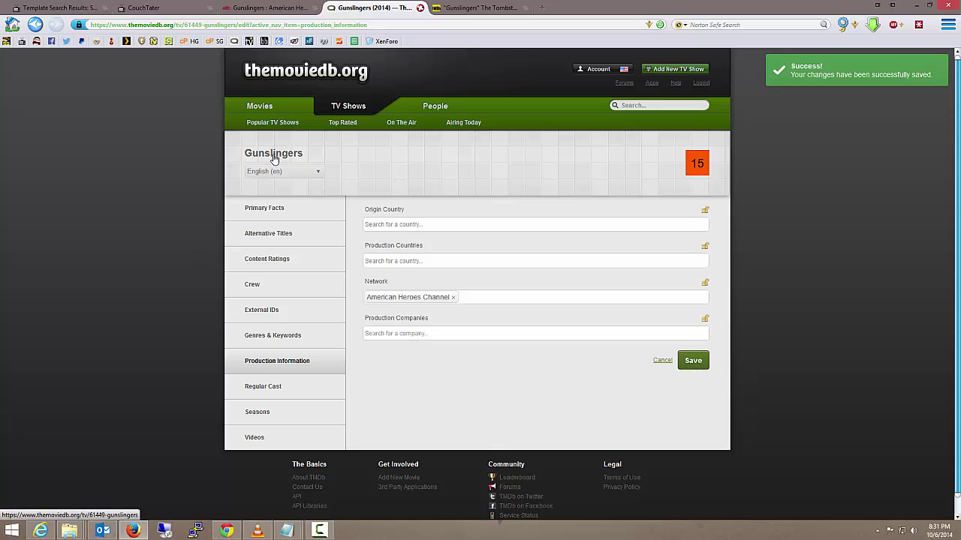
Return to the Gunslingers show page to review its content score, and look over the IMDb episode page's summary and cast.
{"action": "left_click", "coordinate": [274, 154]}
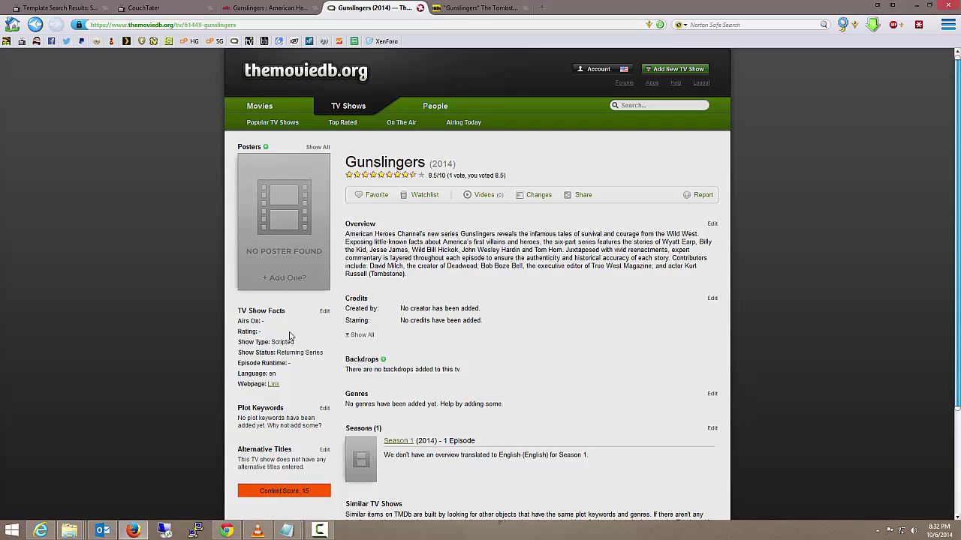
{"action": "scroll", "coordinate": [290, 335], "scroll_direction": "down", "scroll_amount": 2}
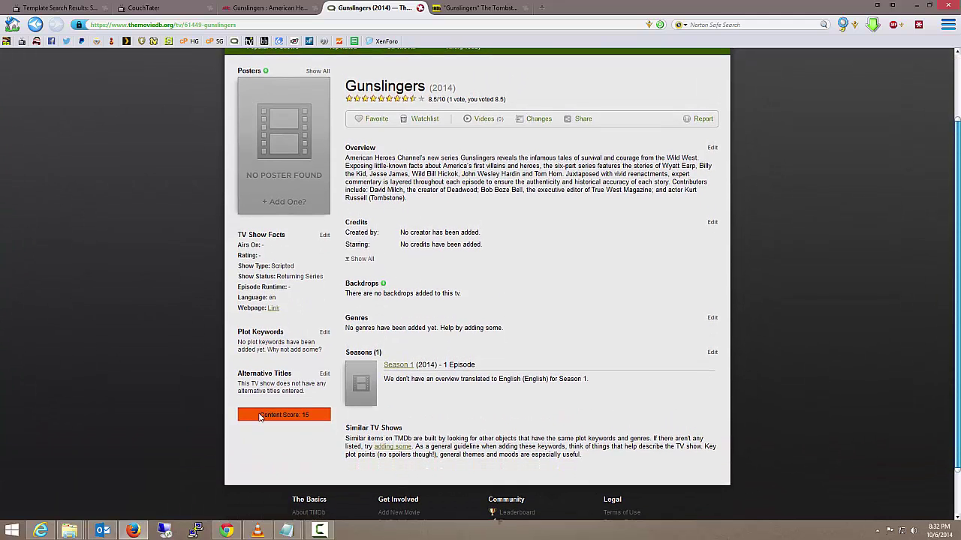
{"action": "left_click_drag", "start_coordinate": [260, 417], "coordinate": [333, 418]}
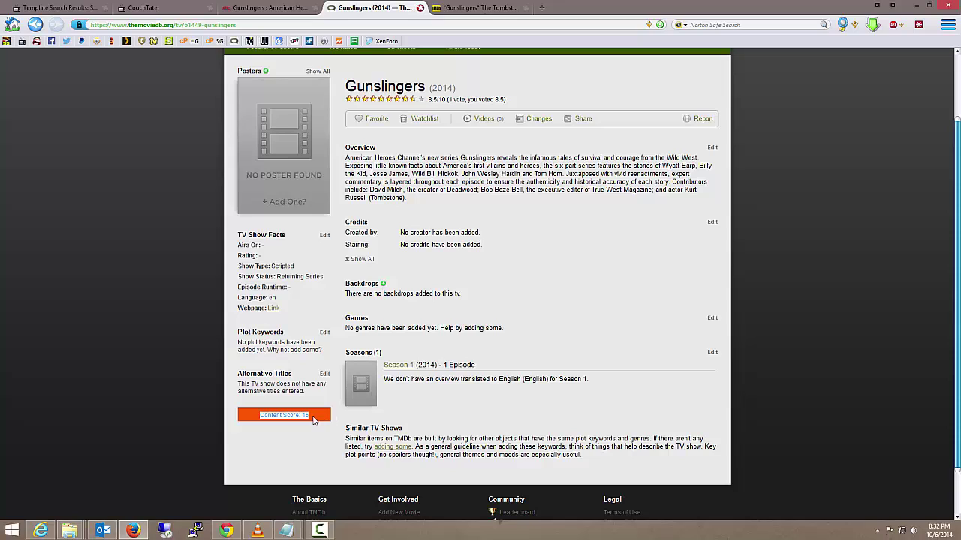
{"action": "left_click", "coordinate": [320, 413]}
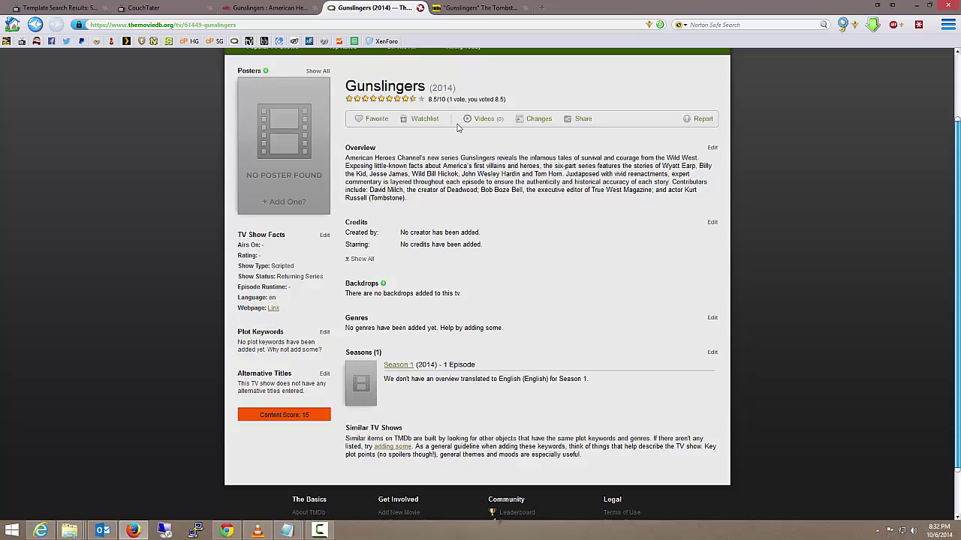
{"action": "left_click", "coordinate": [479, 10]}
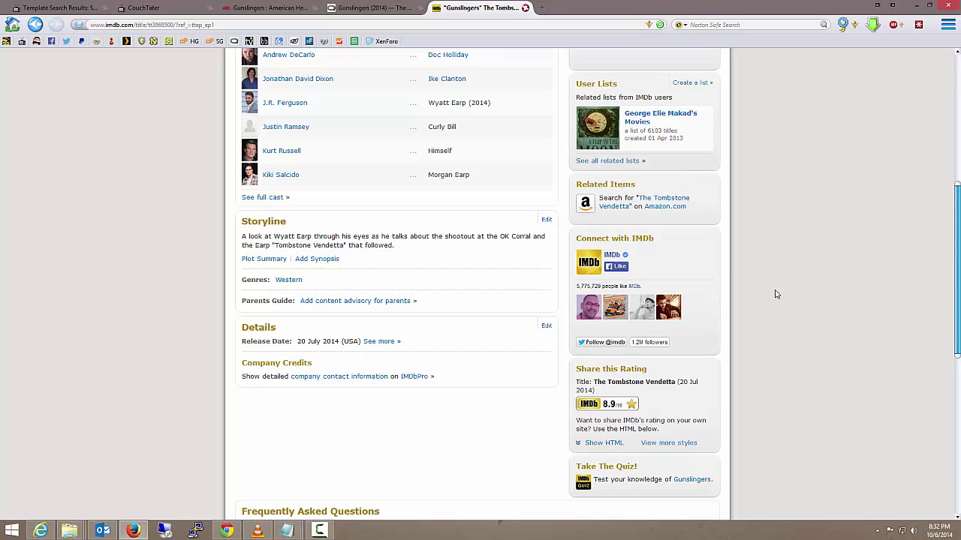
{"action": "scroll", "coordinate": [777, 294], "scroll_direction": "up", "scroll_amount": 6}
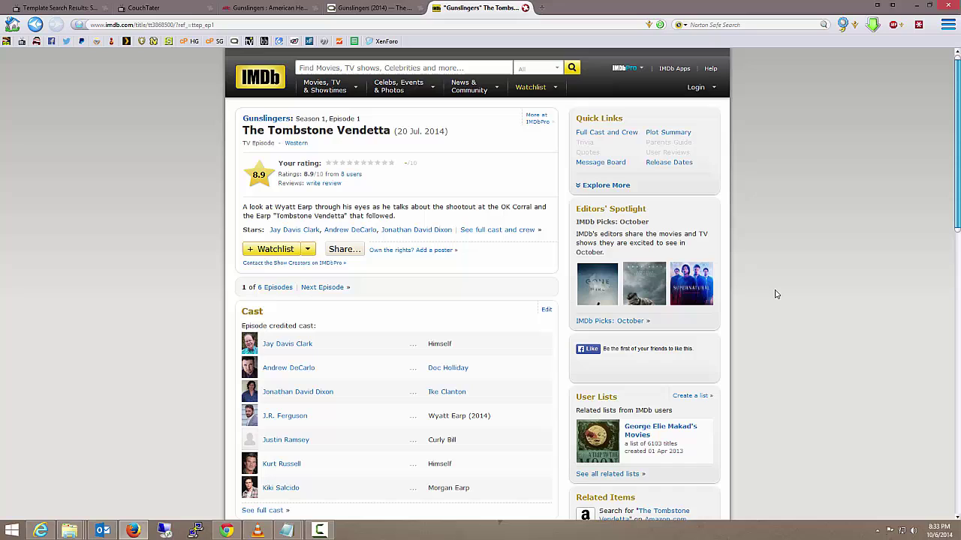
Switch to the CouchTater forum and view the profile card of the third member online.
{"action": "left_click", "coordinate": [143, 7]}
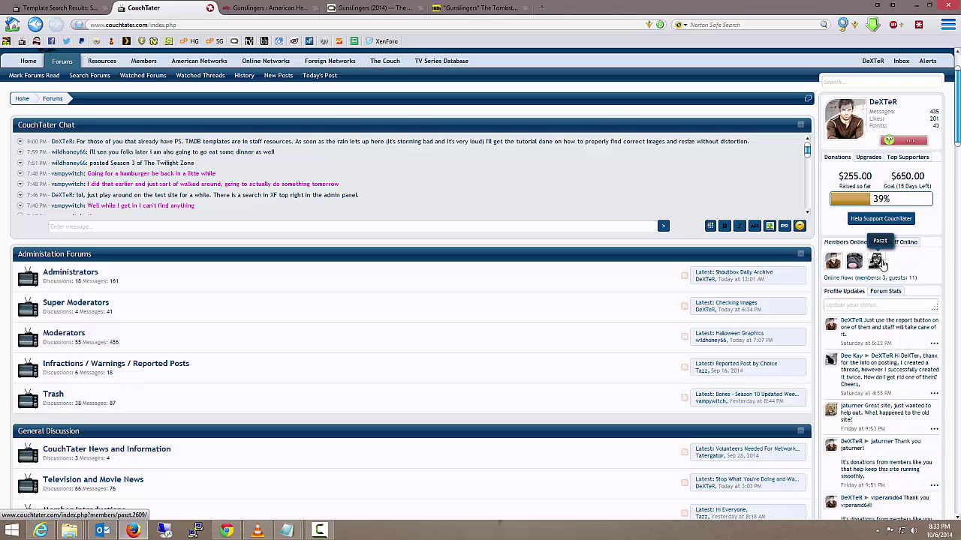
{"action": "left_click", "coordinate": [876, 260]}
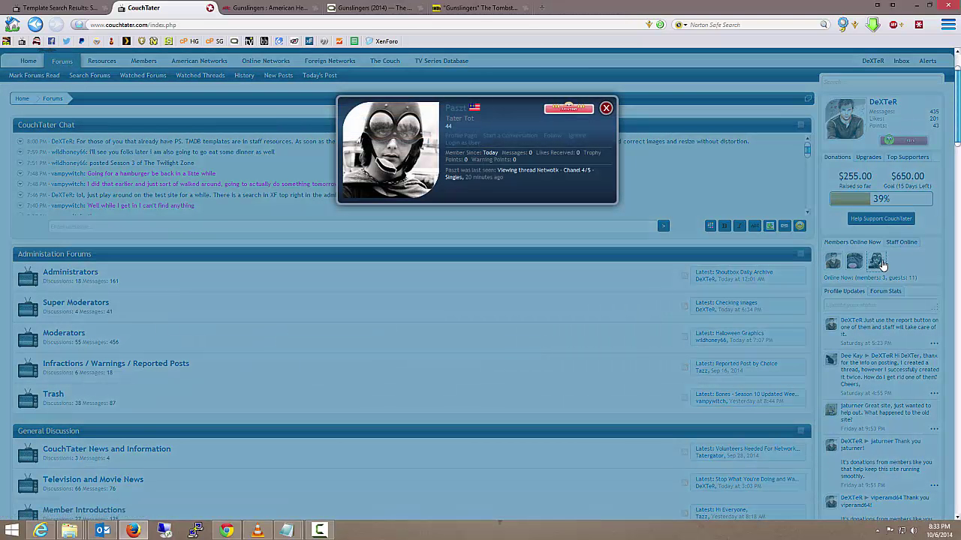